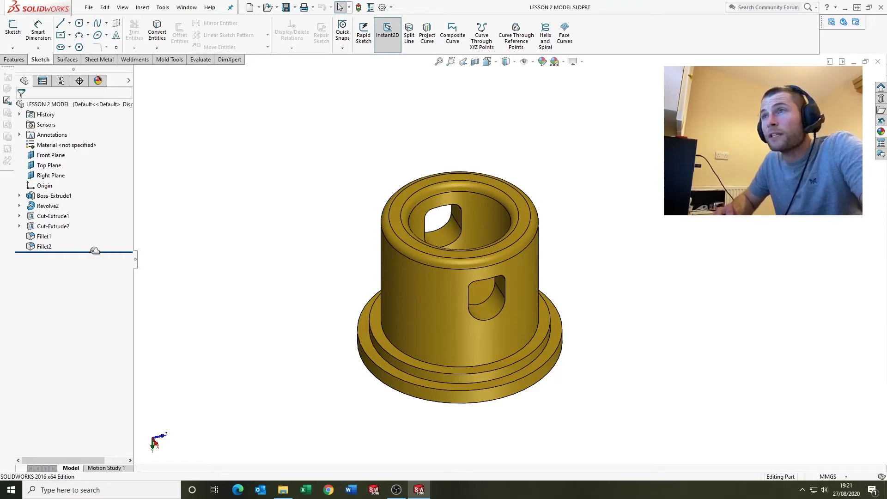
Roll the finished model back to its first extrusion and forward again, examining the cylinder, revolved flange, bore, slots and fillets
left_click_drag(95, 250, 98, 199)
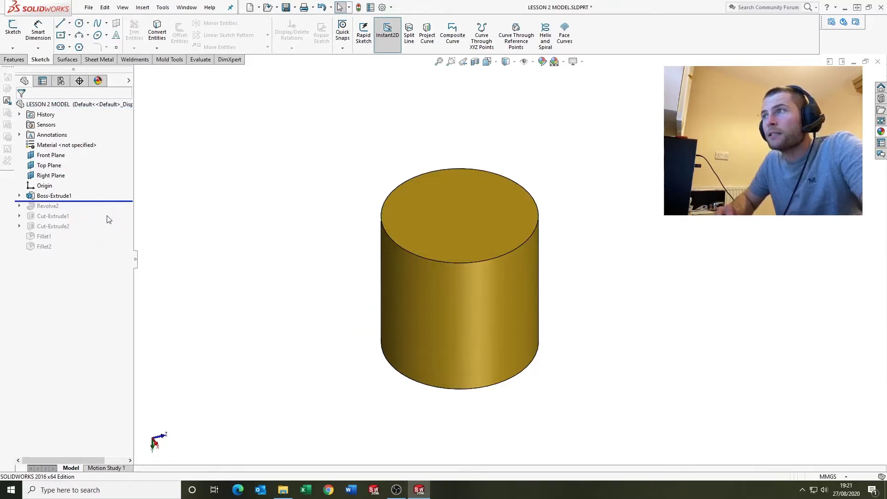
key("f")
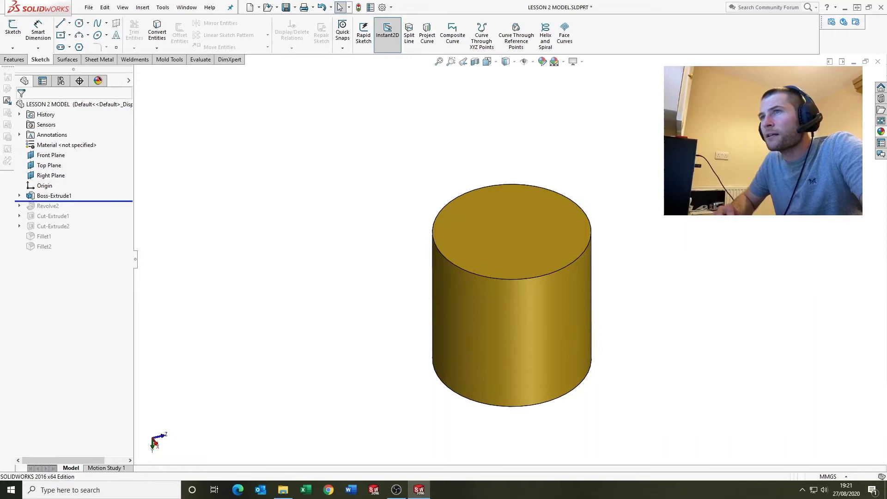
left_click(46, 197)
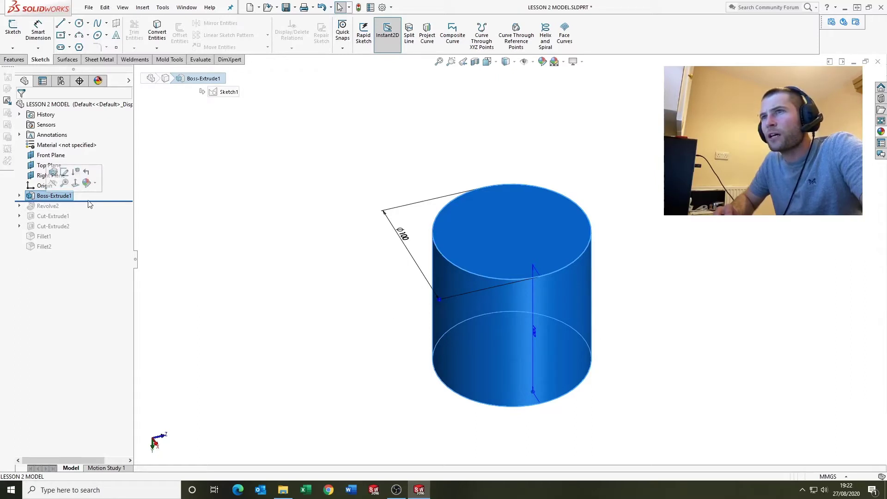
left_click_drag(94, 204, 92, 211)
left_click(48, 207)
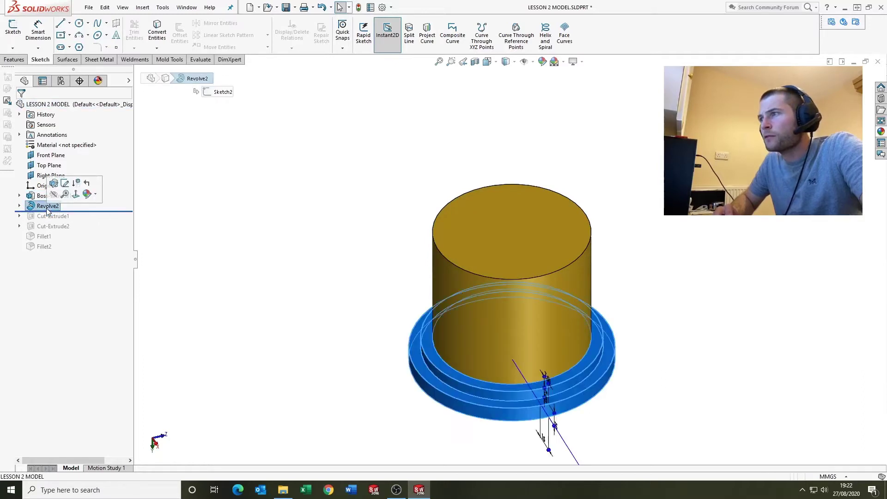
middle_click_drag(399, 328, 416, 285)
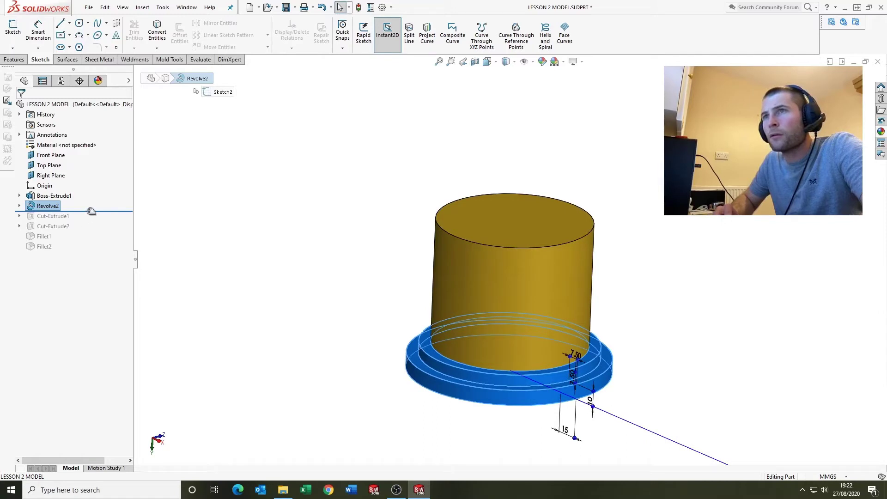
left_click_drag(91, 212, 89, 222)
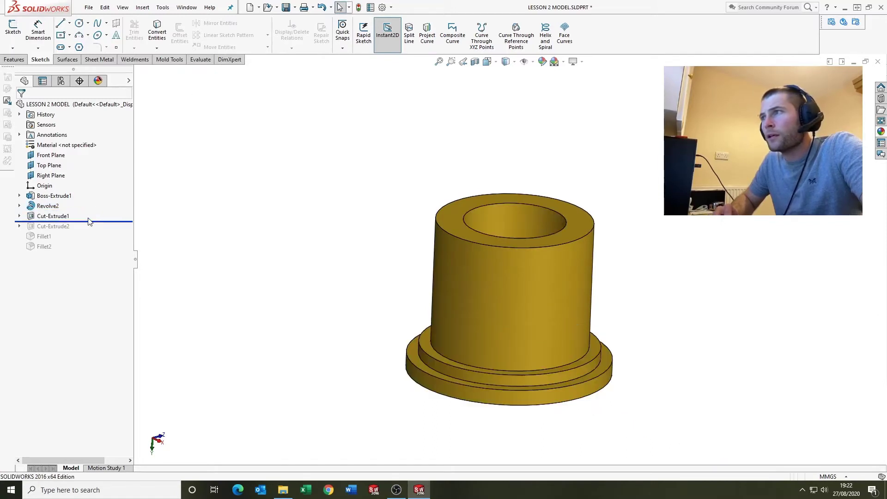
left_click(51, 216)
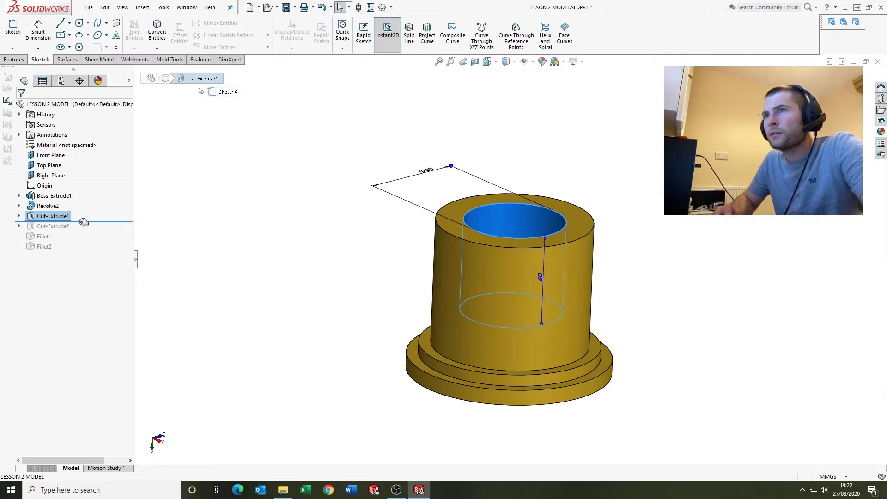
left_click_drag(84, 222, 164, 251)
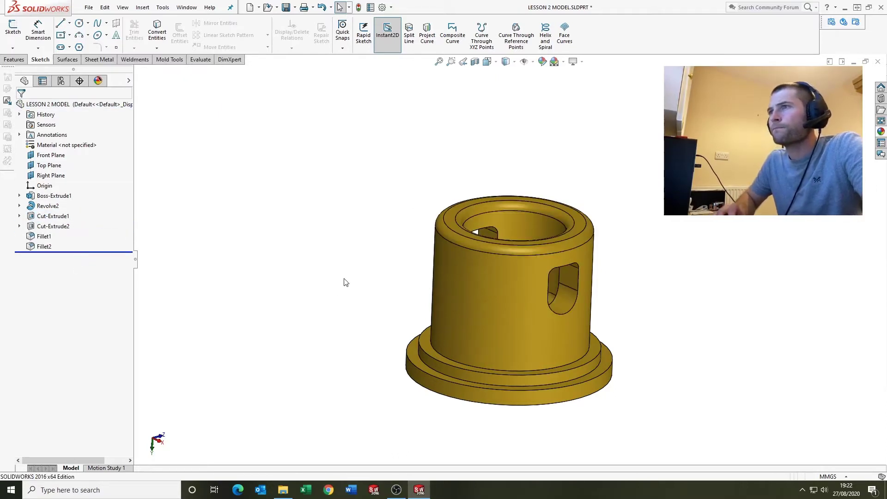
middle_click_drag(410, 247, 410, 252)
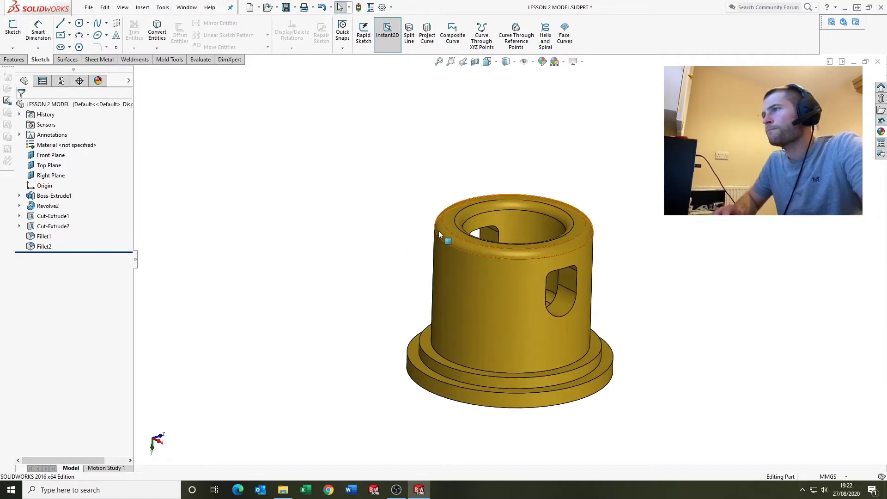
Create a new part from the Part template and start a sketch on the Top Plane
key("ctrl+n")
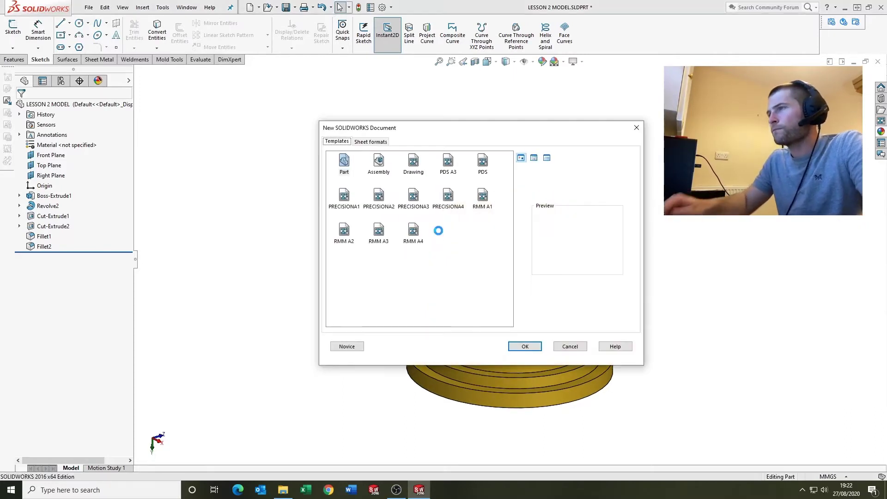
key("Return")
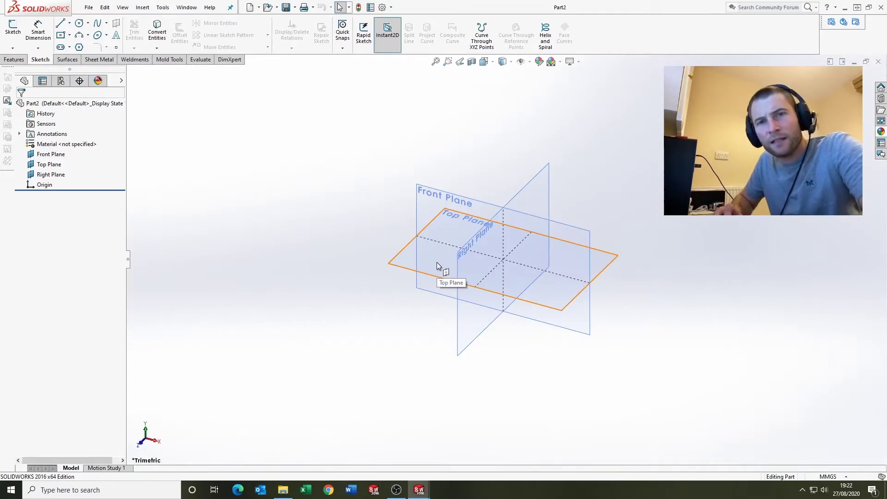
left_click(407, 253)
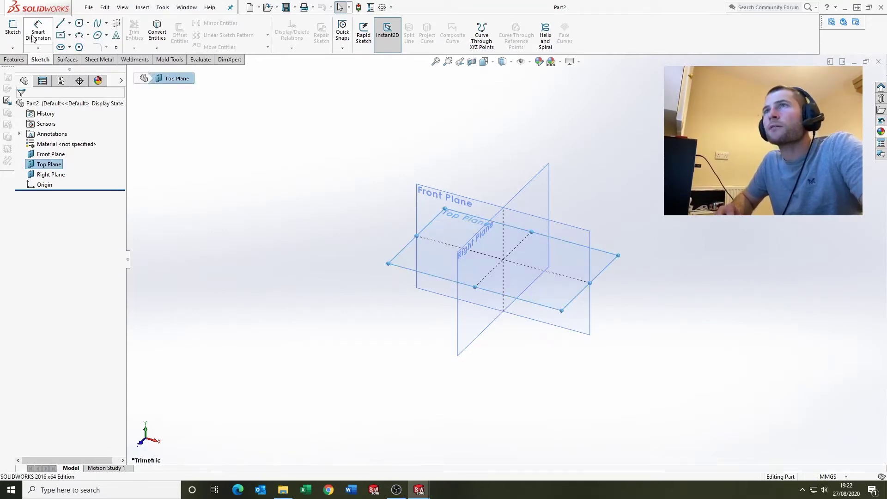
left_click(14, 25)
Sketch a circle of about 46.7 mm radius centred on the origin
left_click(79, 23)
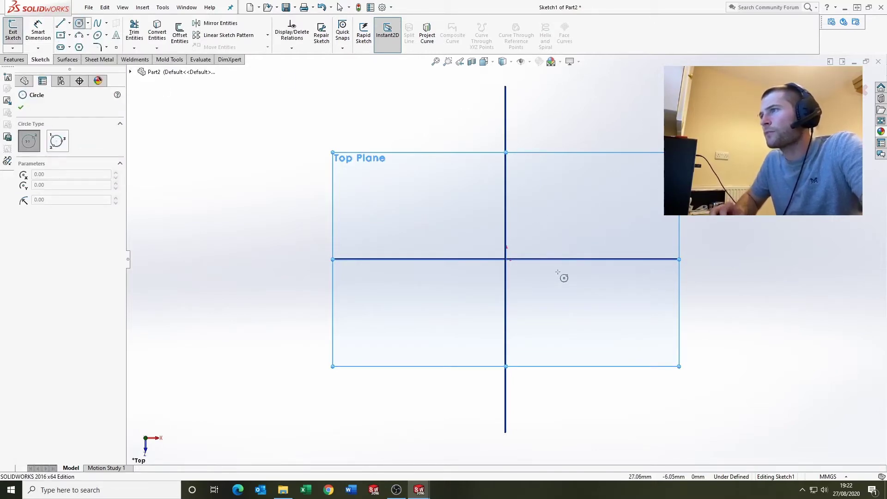
left_click(506, 260)
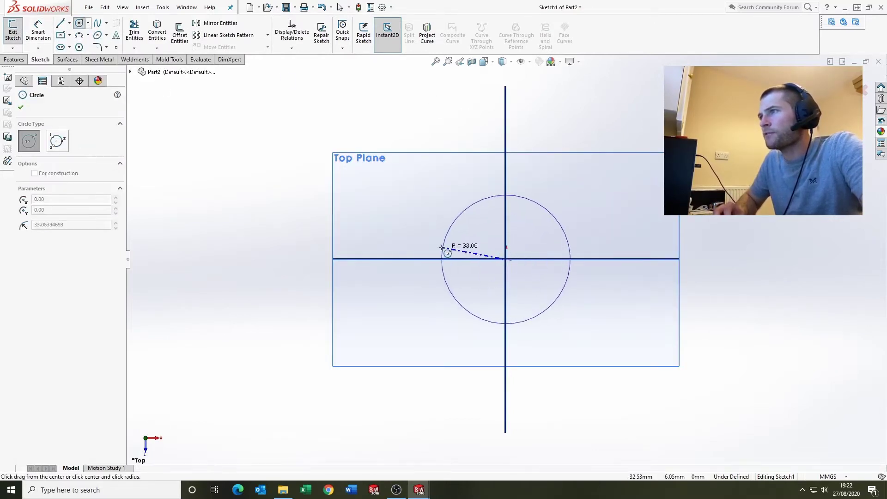
left_click(414, 249)
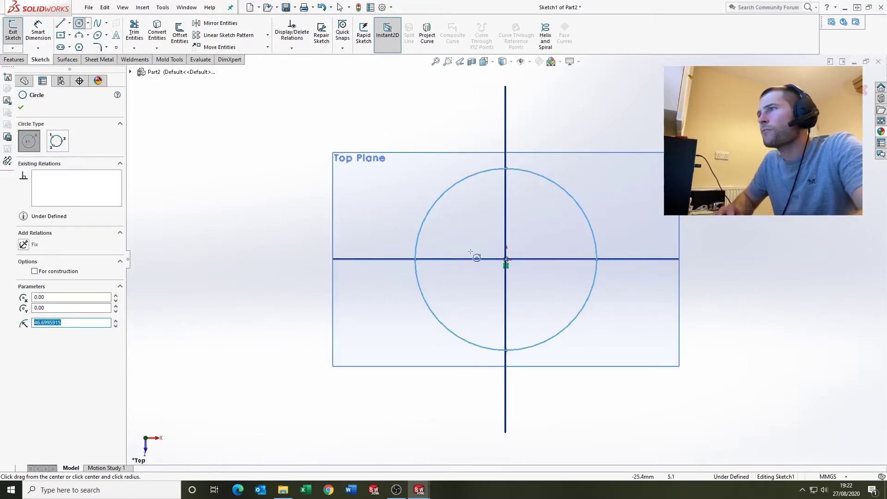
key("Escape")
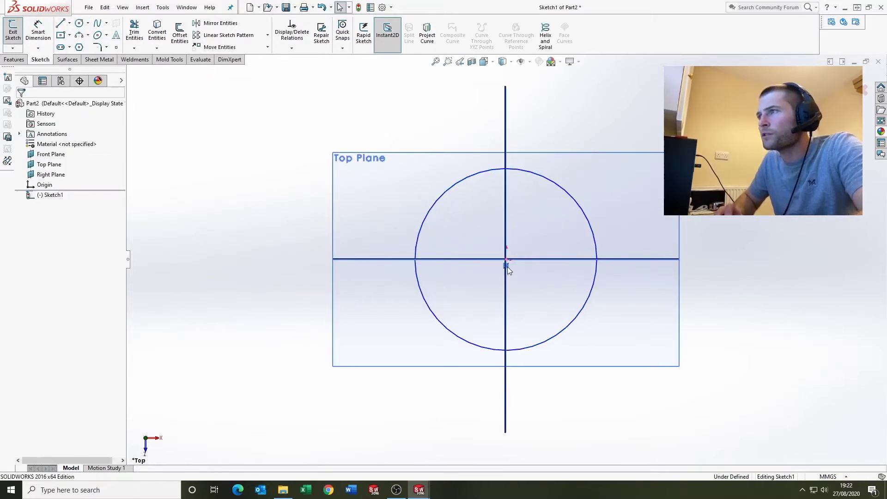
key("Escape")
Dimension the circle's diameter to 100 mm and finish the sketch
scroll(510, 287, "up", 1)
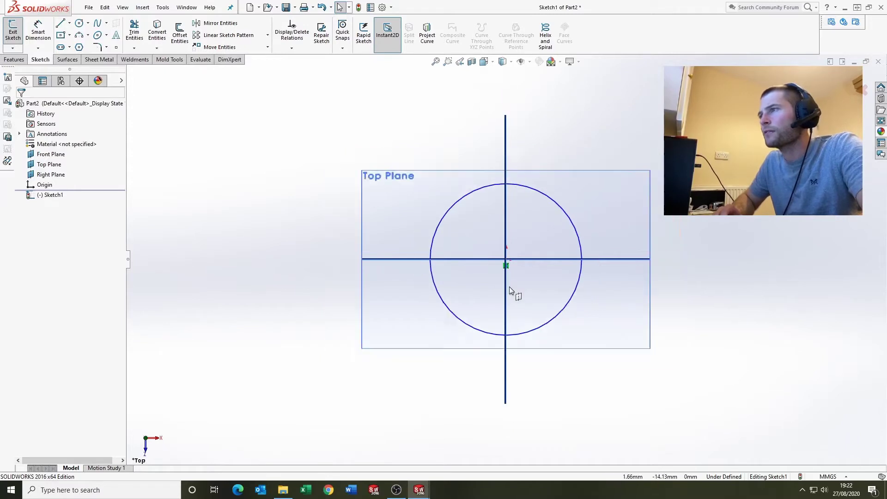
scroll(510, 292, "down", 1)
left_click(39, 34)
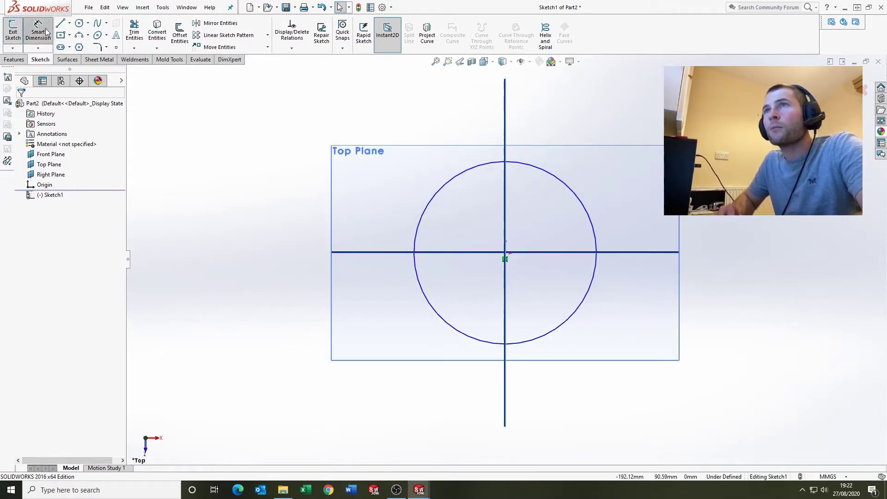
left_click(474, 165)
left_click(383, 178)
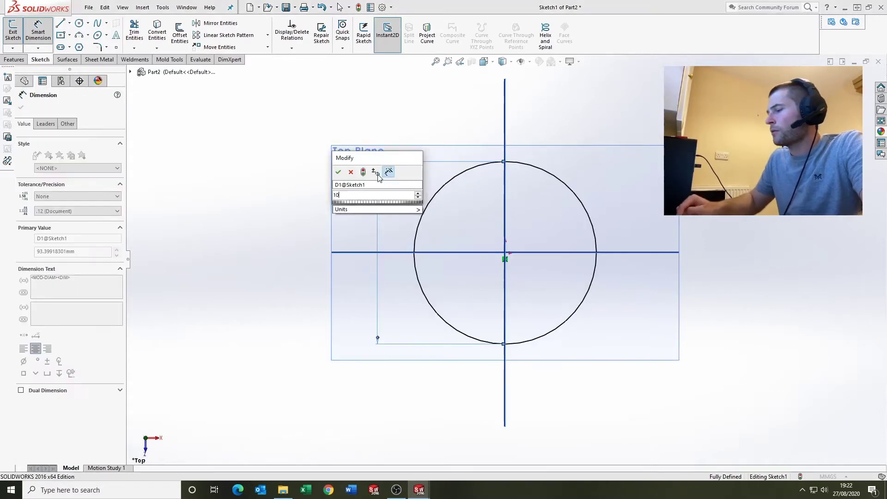
type("100")
key("Return")
left_click(287, 143)
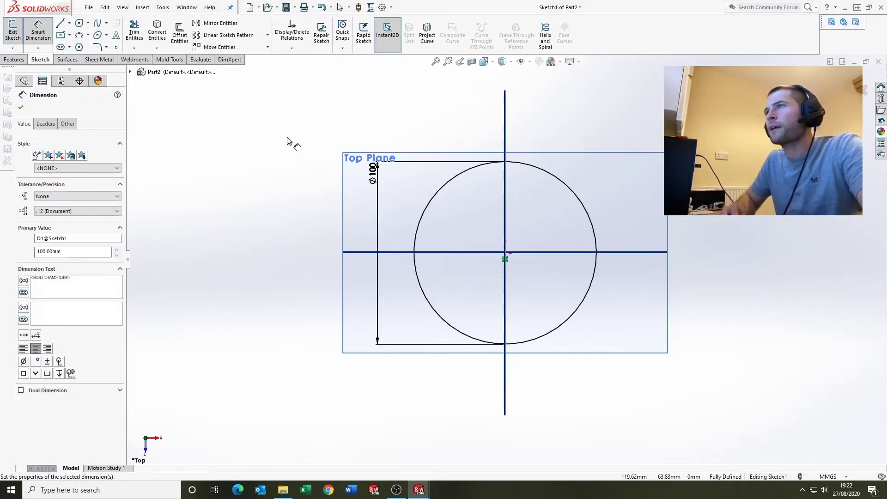
left_click(855, 77)
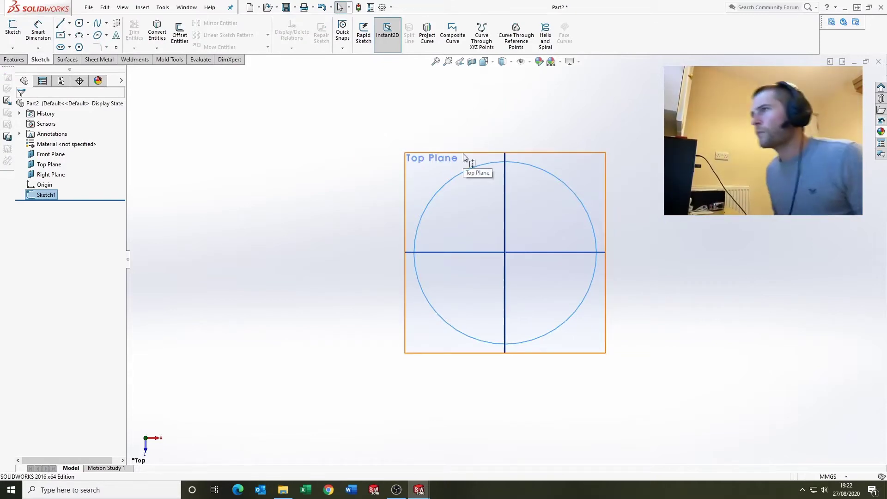
Extrude the circle sketch as a blind boss 100 mm deep to form the cylinder
left_click(18, 59)
left_click(17, 31)
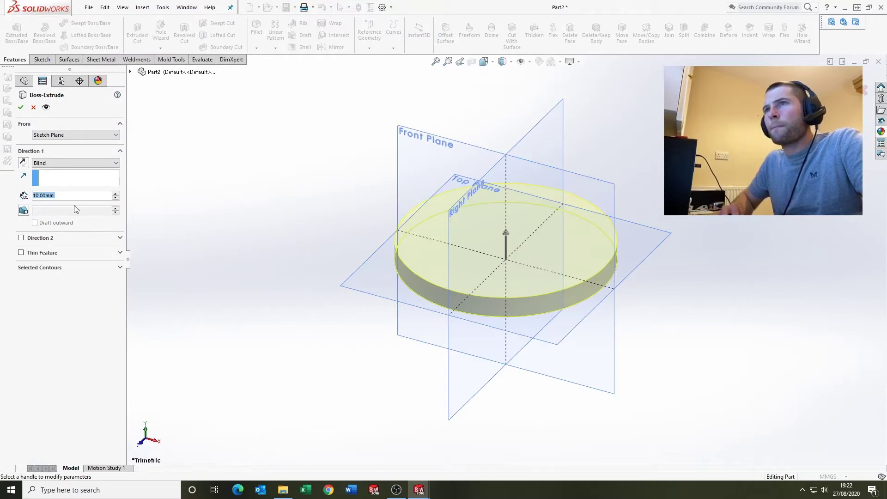
type("100")
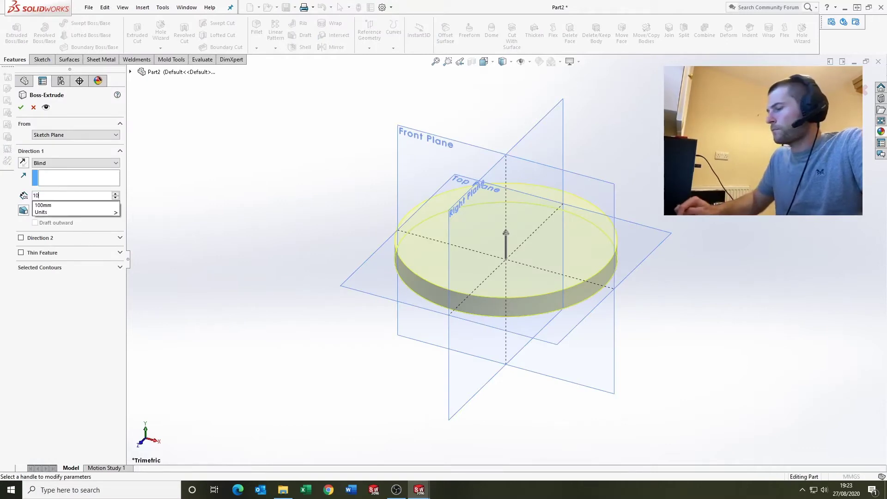
key("Return")
left_click(21, 107)
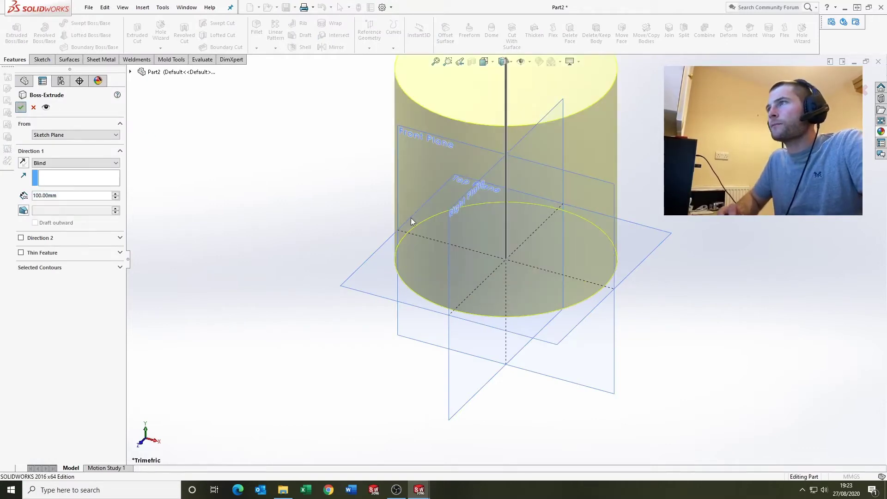
scroll(500, 261, "up", 3)
scroll(508, 222, "down", 2)
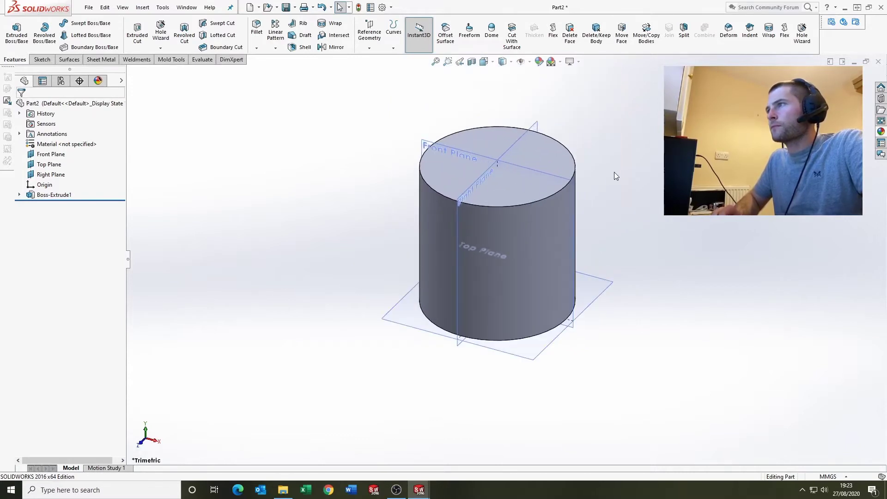
scroll(611, 170, "down", 1)
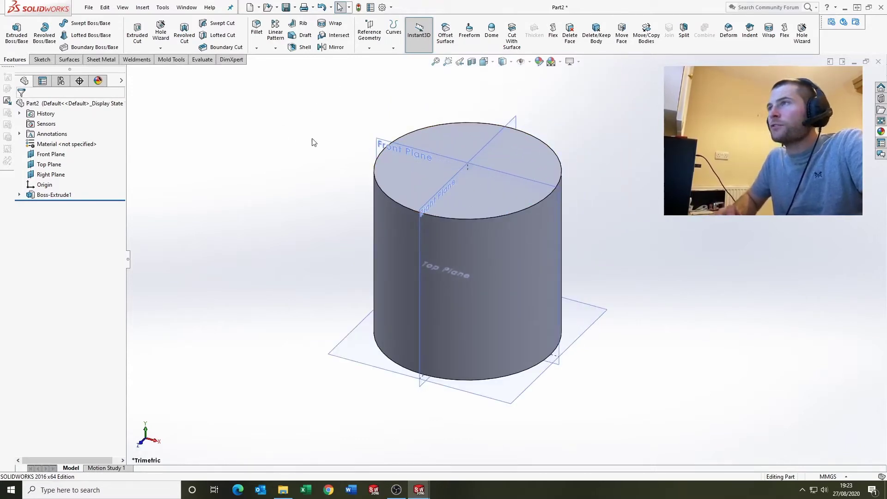
Start a new sketch on the Front Plane, which cuts through the middle of the cylinder
left_click(381, 142)
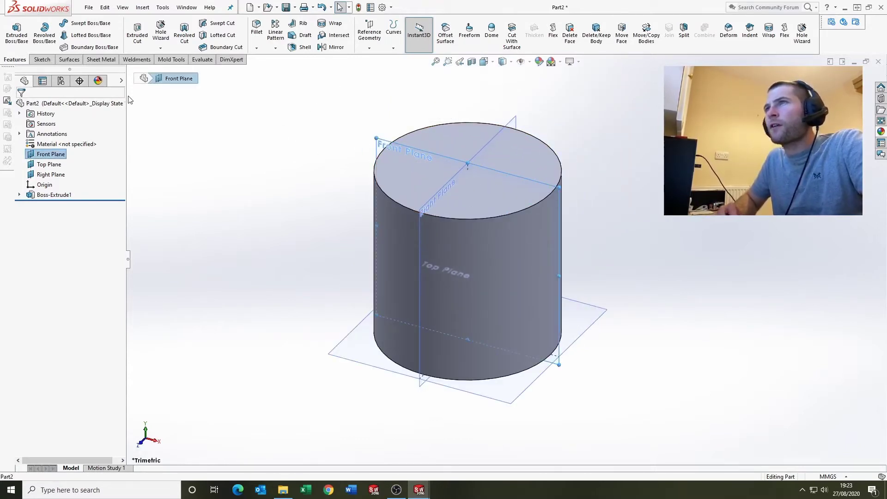
left_click(42, 60)
left_click(19, 34)
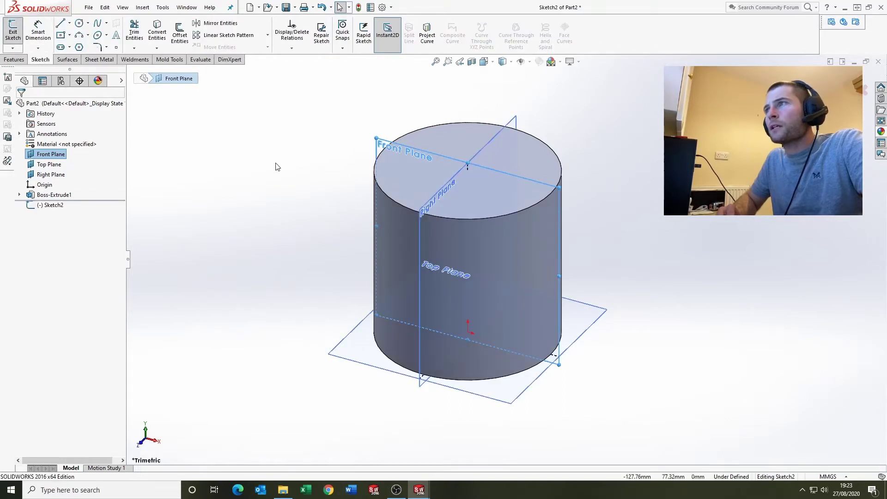
scroll(397, 239, "up", 2)
scroll(531, 195, "down", 2)
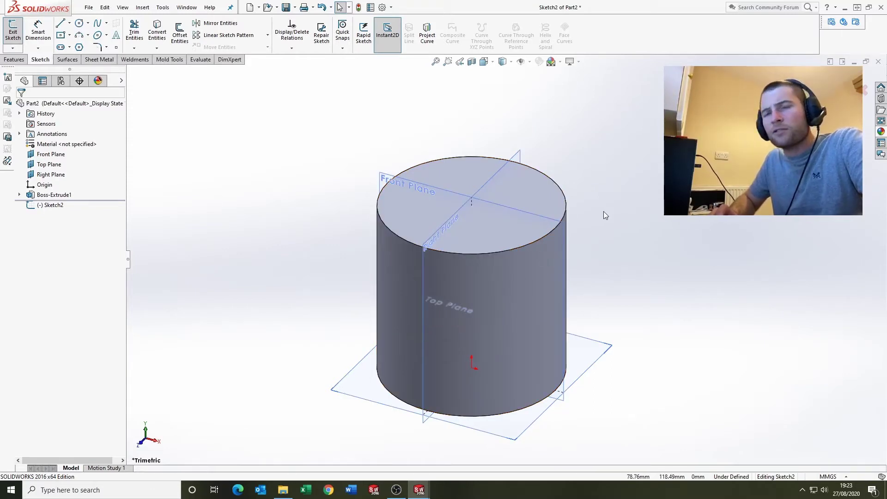
scroll(523, 251, "down", 2)
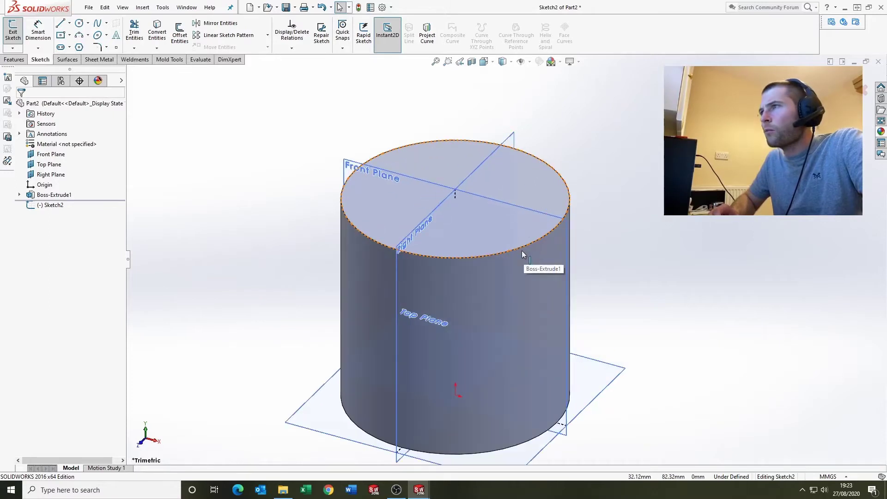
Create intersection curves in the sketch where the Front Plane meets the cylinder's outer face
left_click(351, 162)
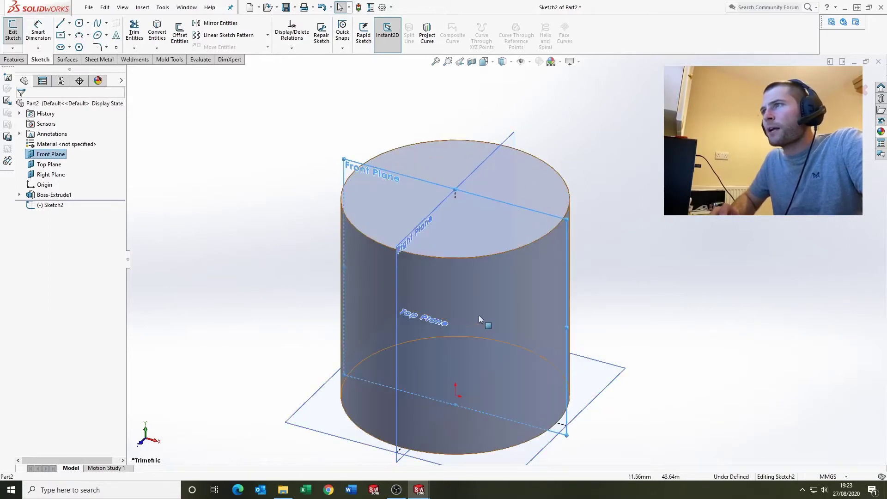
left_click(483, 298, "ctrl")
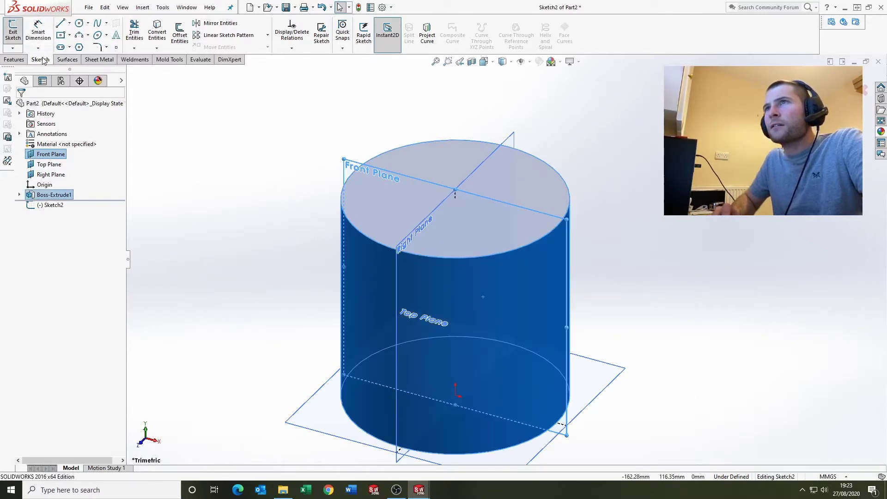
left_click(157, 49)
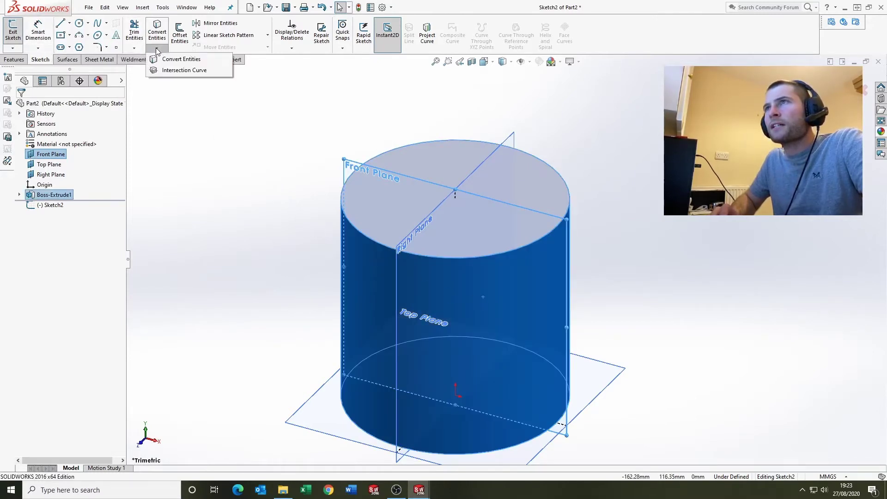
left_click(171, 72)
scroll(344, 246, "up", 2)
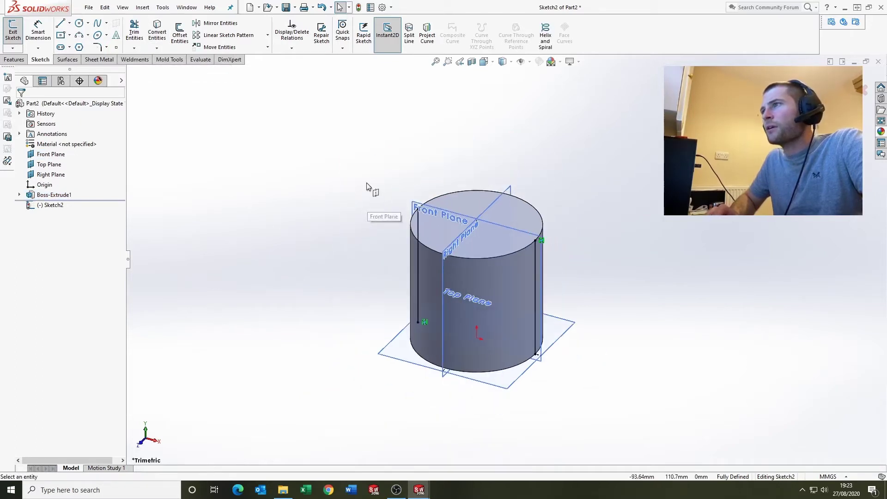
scroll(454, 259, "down", 2)
scroll(462, 259, "up", 1)
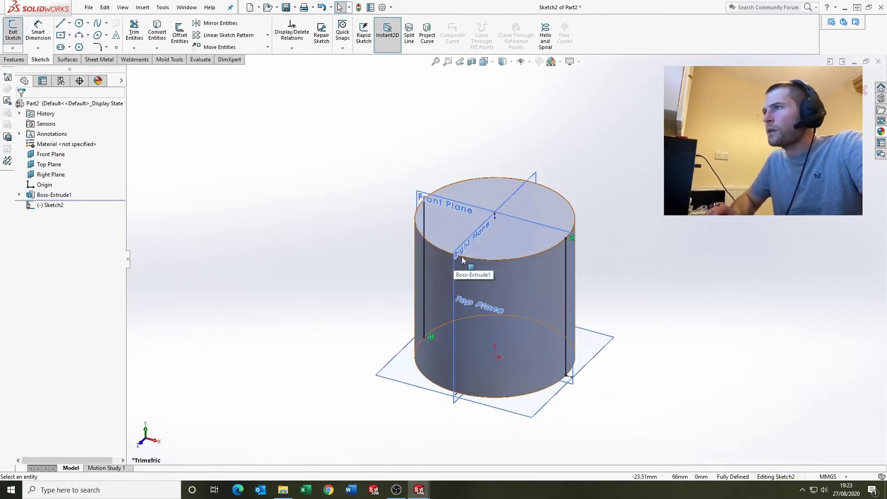
Convert both intersection lines on the cylinder's outer face to construction geometry
scroll(554, 299, "down", 1)
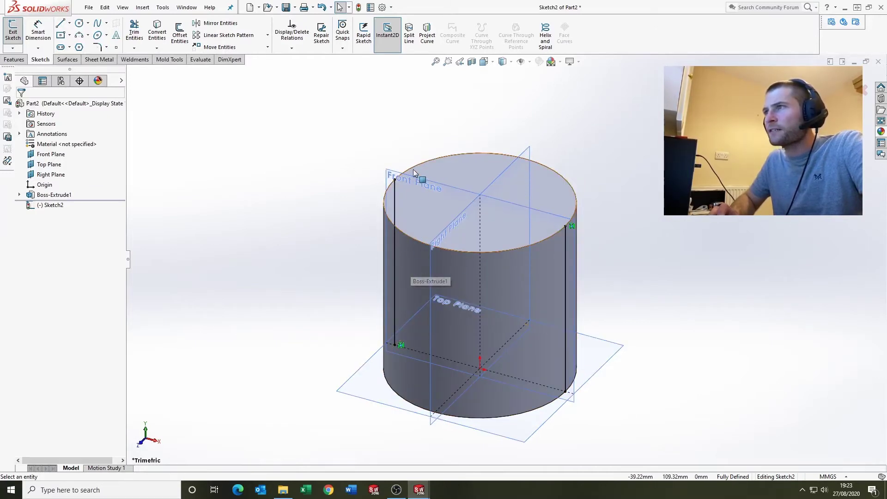
scroll(612, 296, "up", 1)
scroll(568, 273, "down", 1)
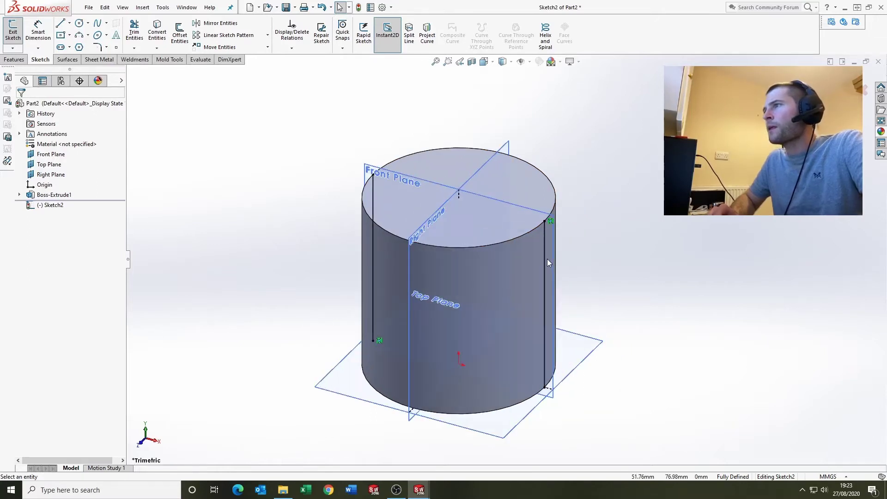
left_click(545, 244)
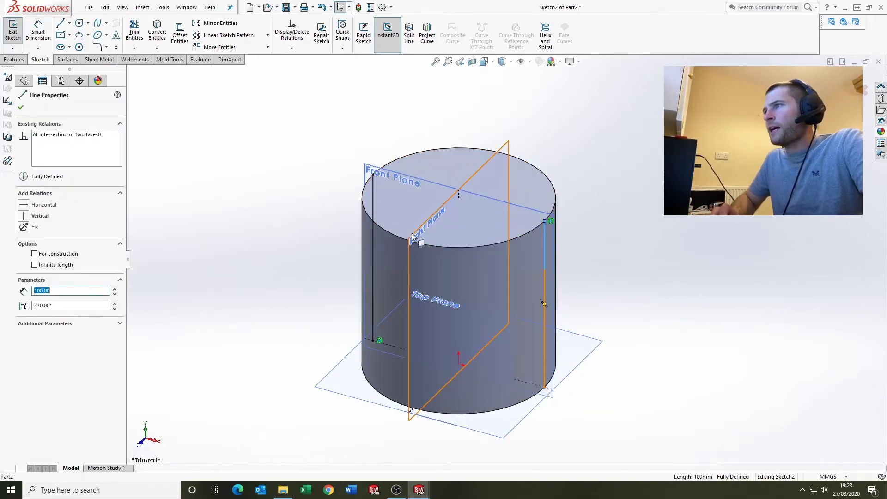
left_click(373, 245, "ctrl")
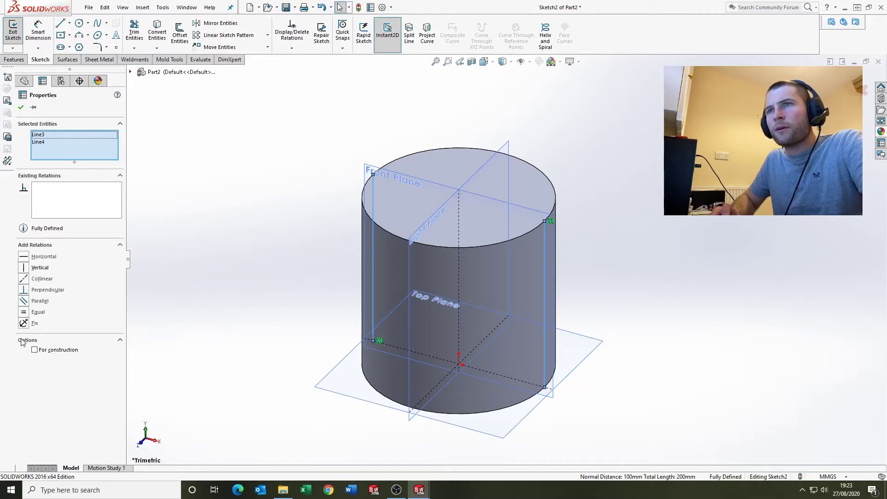
left_click(35, 350)
left_click(286, 198)
middle_click_drag(286, 198, 515, 252)
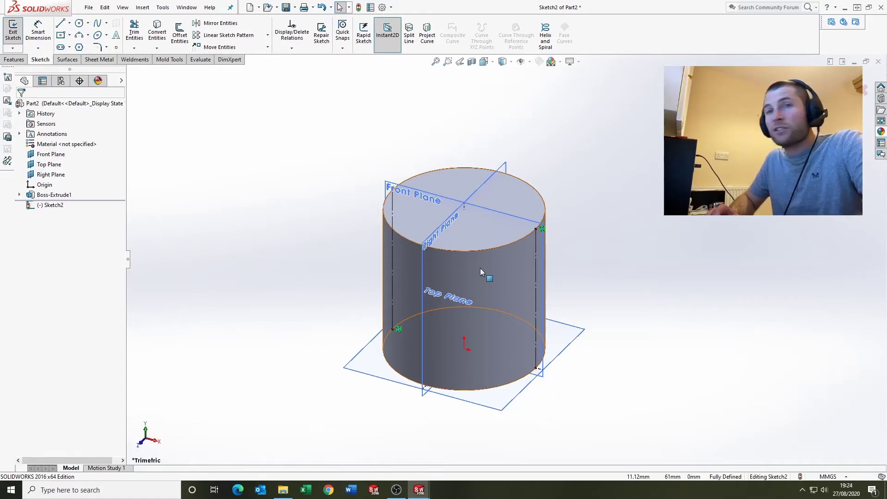
Sketch an open stepped chain of five lines outward from the upper end of one construction line, its first line about 85 mm long
scroll(514, 295, "up", 2)
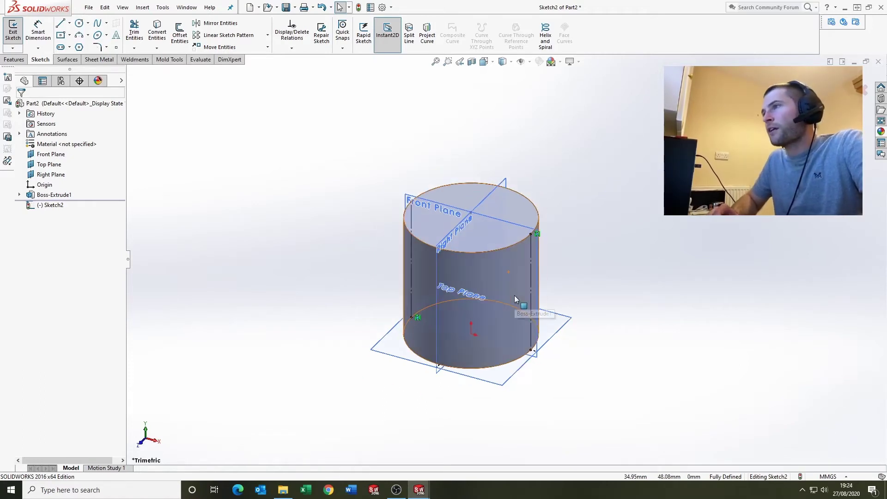
scroll(514, 299, "down", 2)
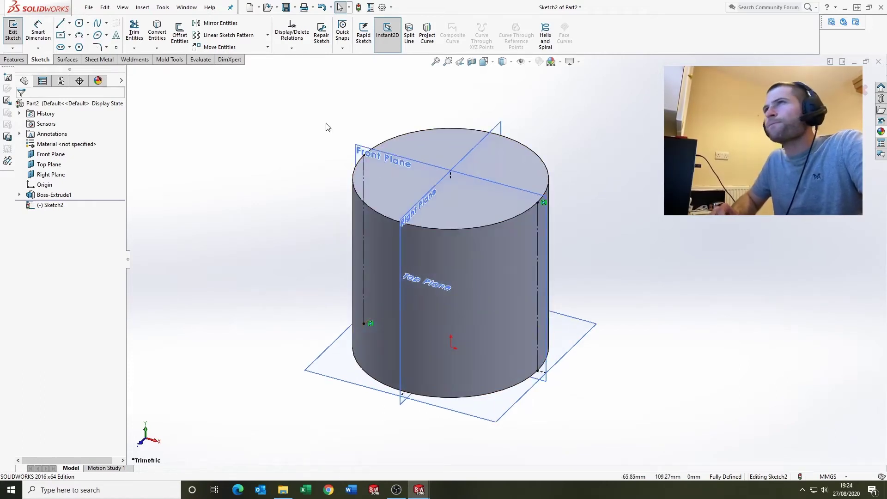
left_click(60, 23)
scroll(587, 178, "down", 2)
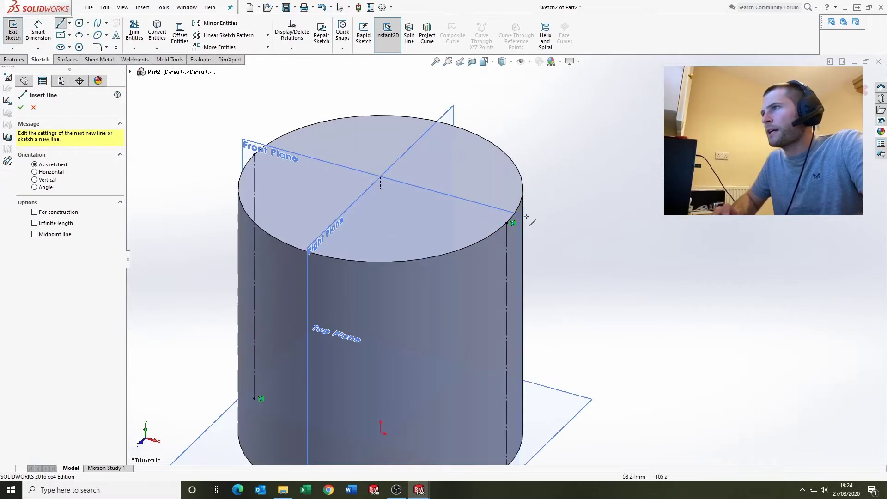
left_click(508, 224)
left_click(695, 174)
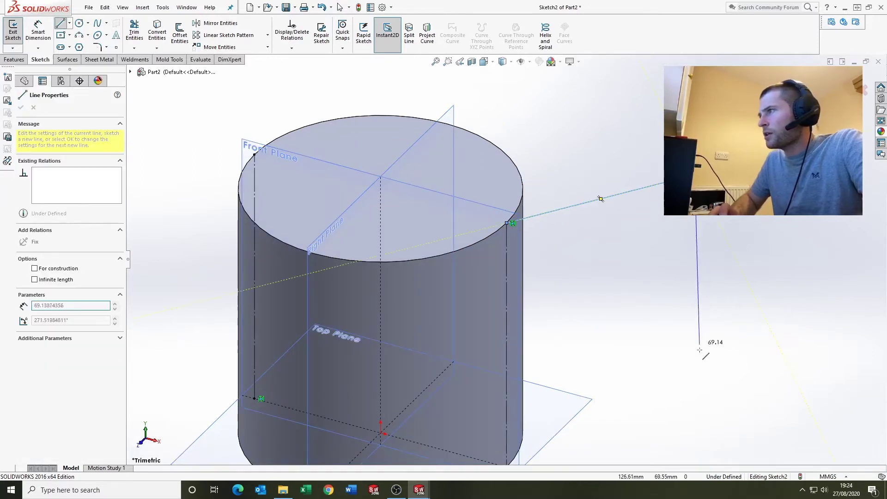
left_click(701, 353)
left_click(599, 343)
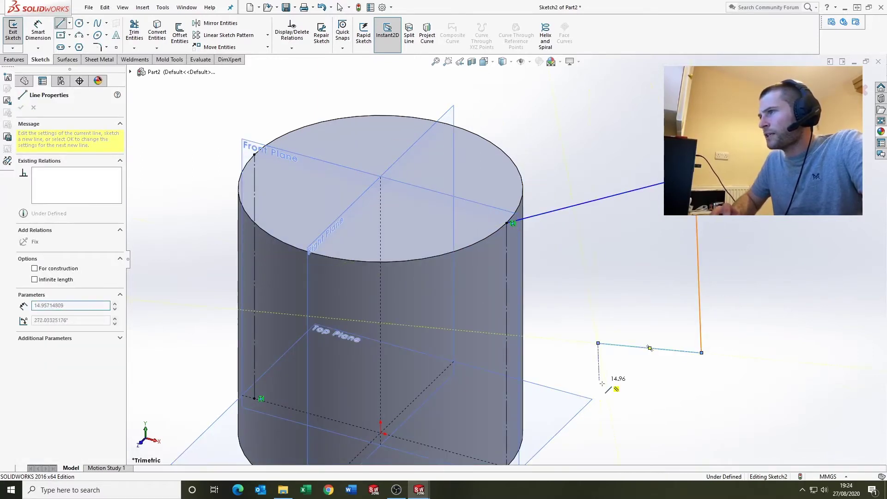
left_click(602, 439)
left_click(533, 417)
key("Escape")
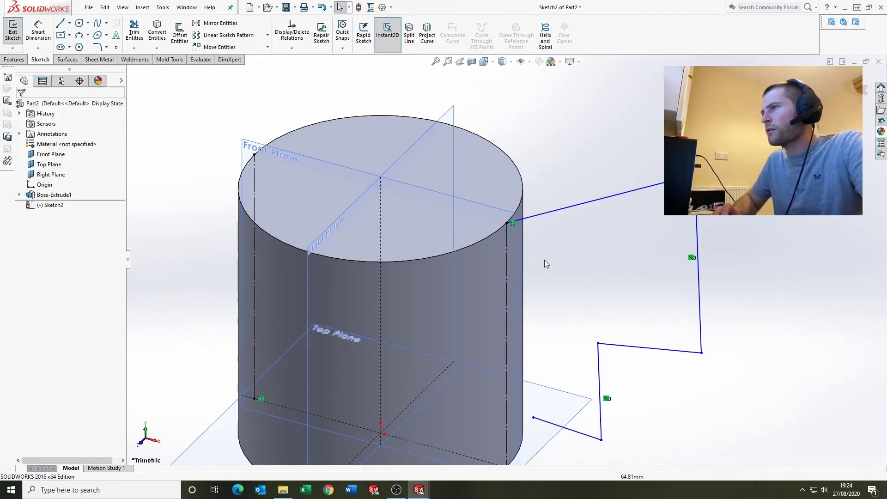
In Front view, make the profile's first line from the cylinder's upper corner horizontal and the outer line following it vertical
scroll(573, 256, "up", 4)
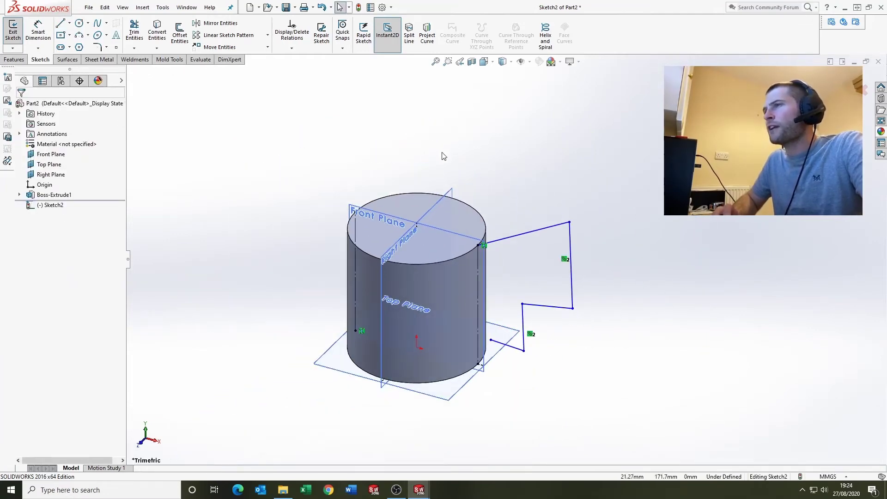
left_click(502, 62)
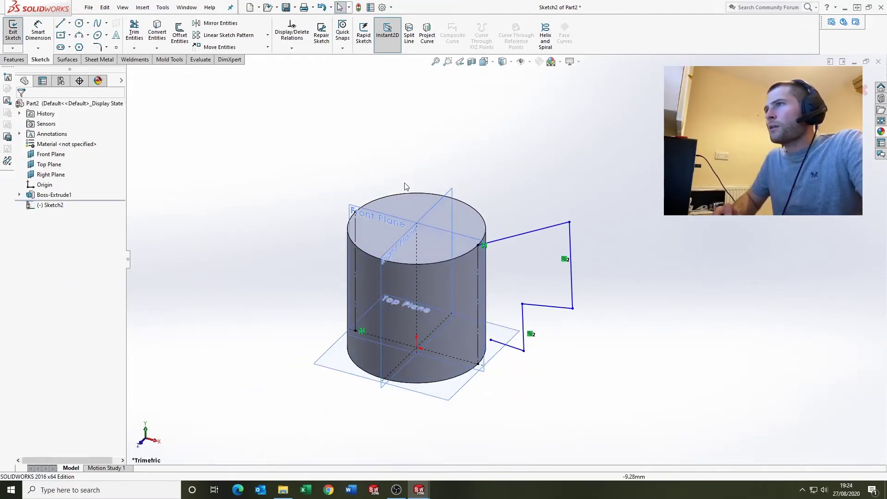
left_click(492, 64)
left_click(437, 254)
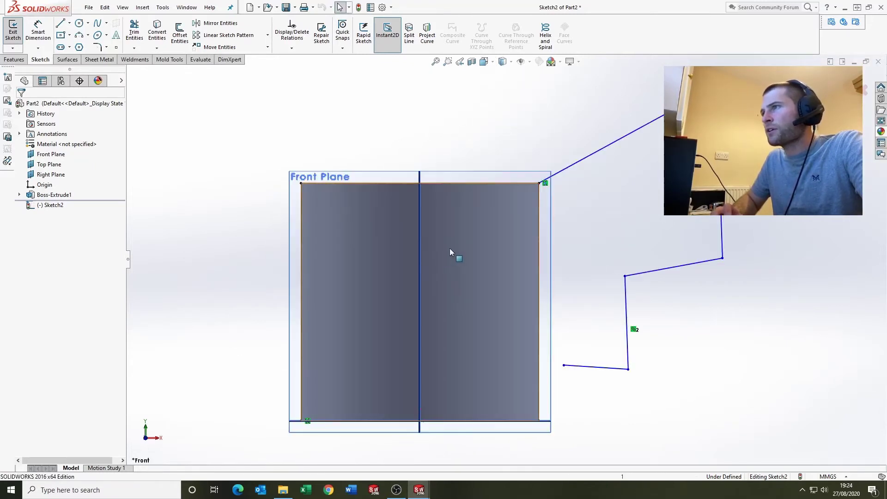
scroll(612, 254, "down", 1)
scroll(614, 254, "up", 1)
scroll(616, 254, "down", 2)
scroll(612, 252, "up", 3)
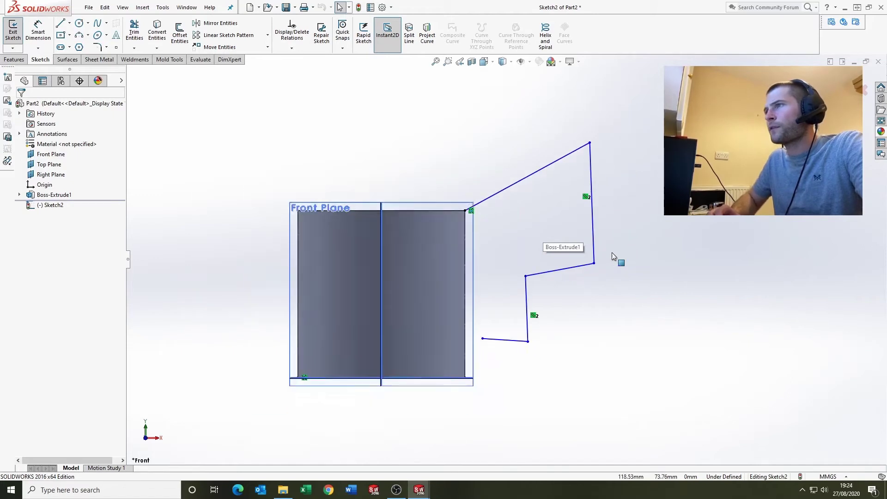
scroll(612, 254, "down", 1)
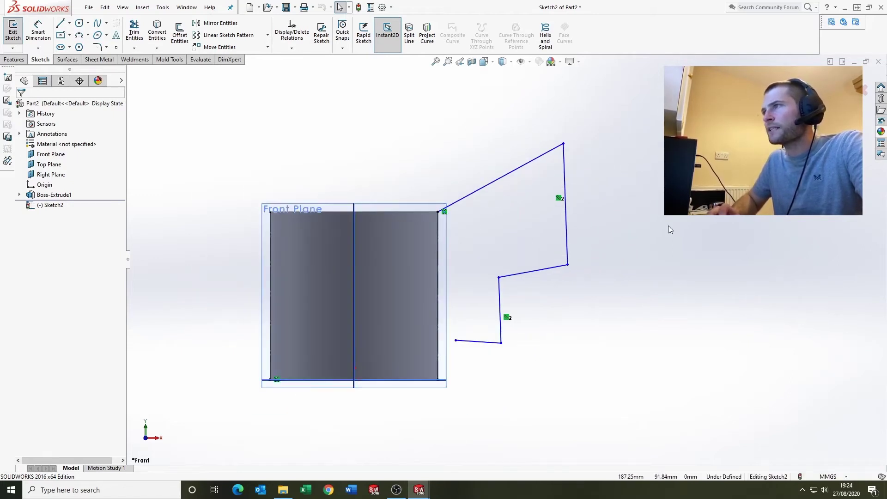
left_click(533, 162)
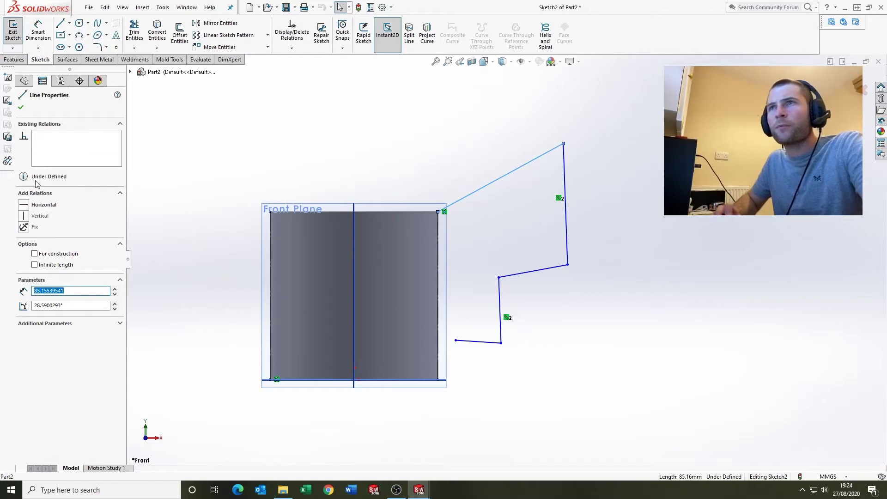
left_click(26, 206)
left_click(471, 162)
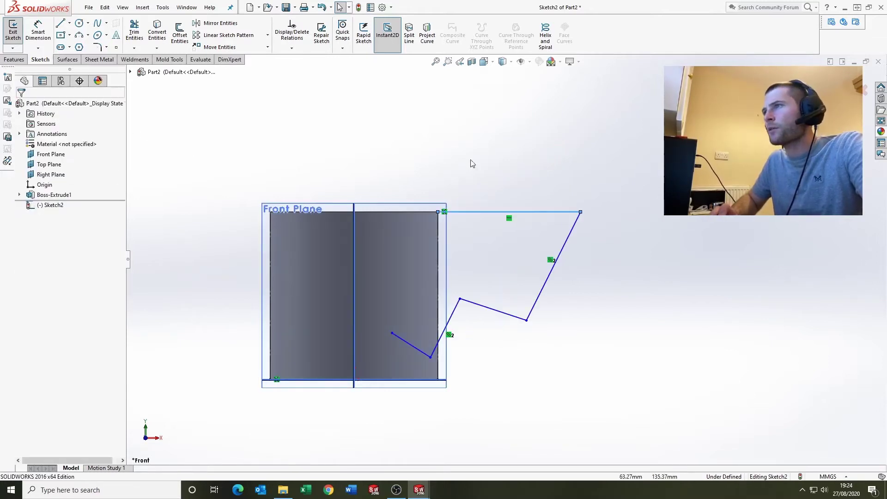
left_click(565, 230)
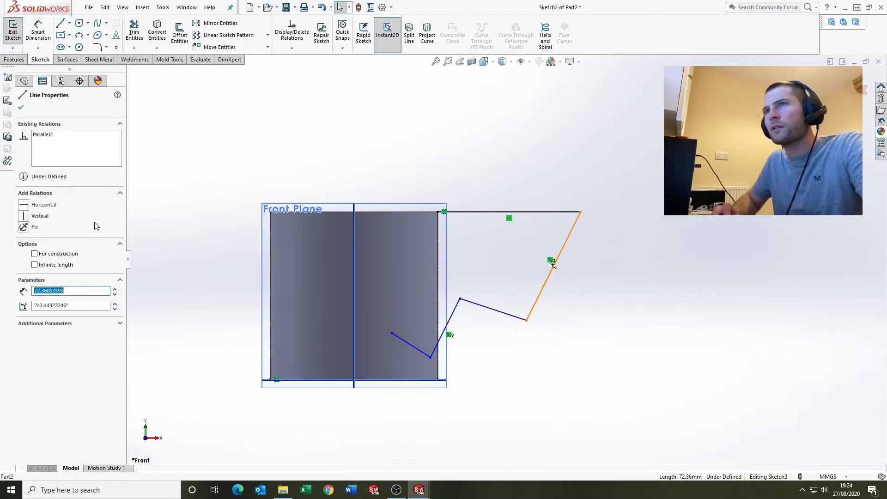
left_click(26, 216)
left_click(346, 168)
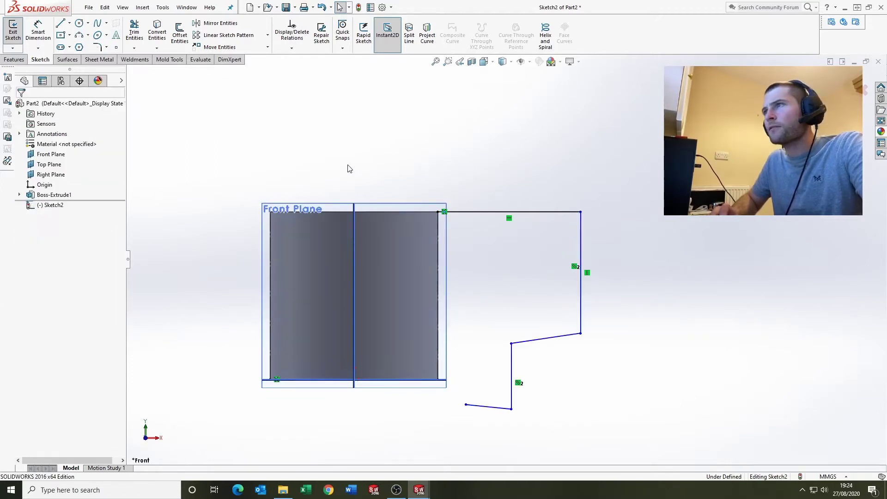
Make the profile's step line and free end line horizontal, and the line between them vertical
left_click(571, 335)
left_click(37, 205)
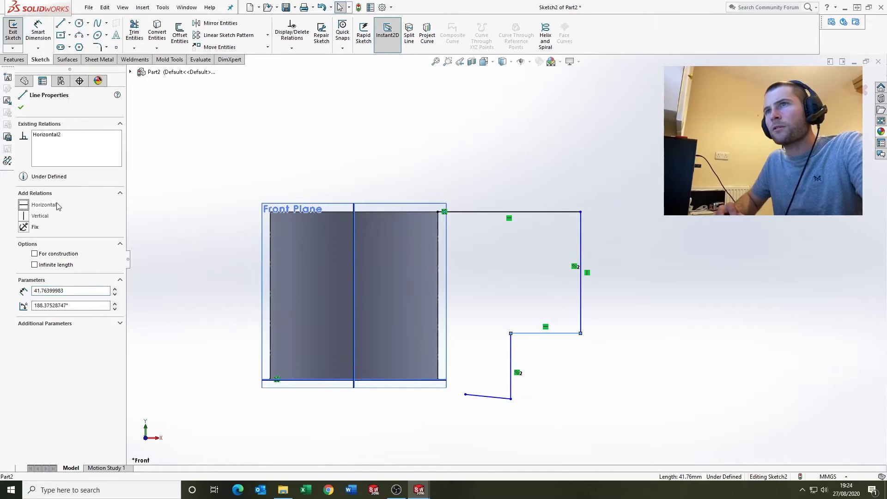
left_click(597, 402)
left_click(511, 362)
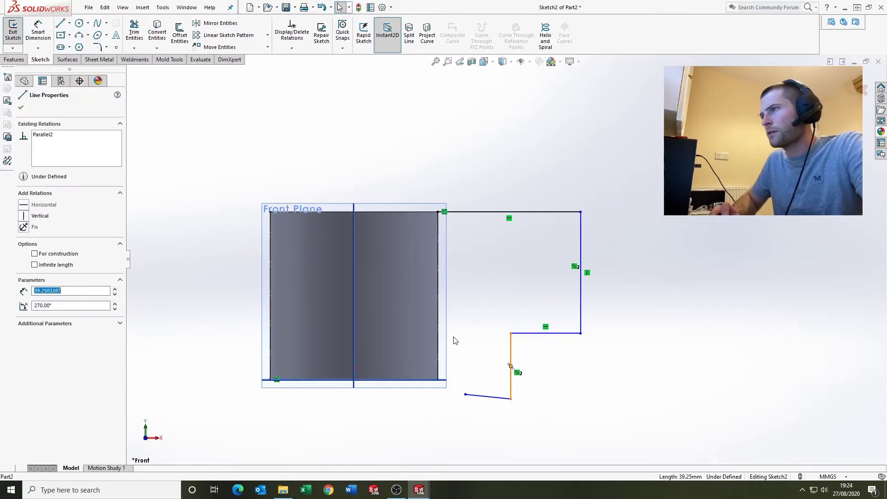
left_click(27, 216)
left_click(542, 149)
left_click(490, 396)
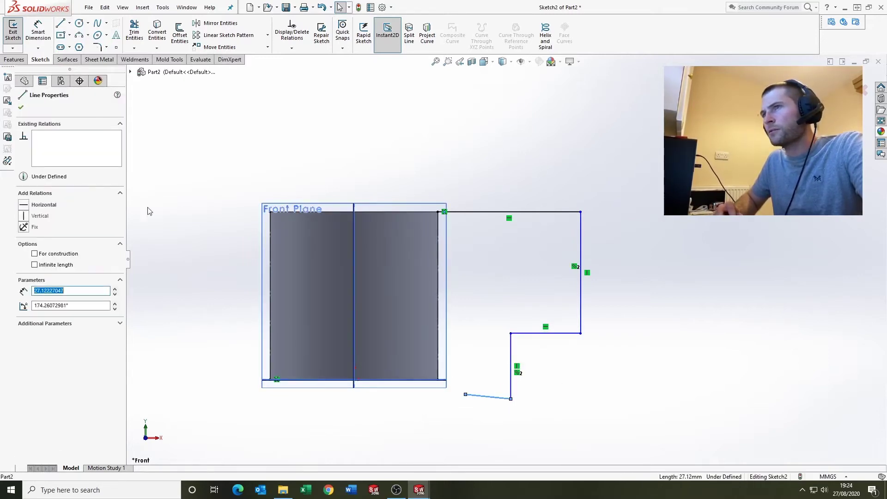
left_click(29, 205)
left_click(226, 160)
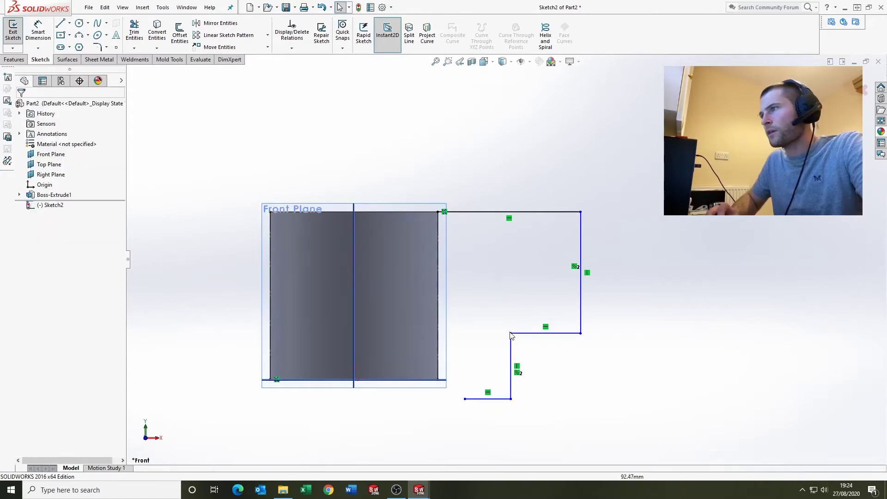
Move the profile's corners to shrink it to a compact stepped section about 24 mm tall beside the cylinder's upper edge
left_click_drag(511, 333, 501, 305)
left_click_drag(488, 263, 485, 246)
mouse_move(582, 246)
left_mouse_down()
mouse_move(513, 233)
mouse_move(504, 240)
left_mouse_up()
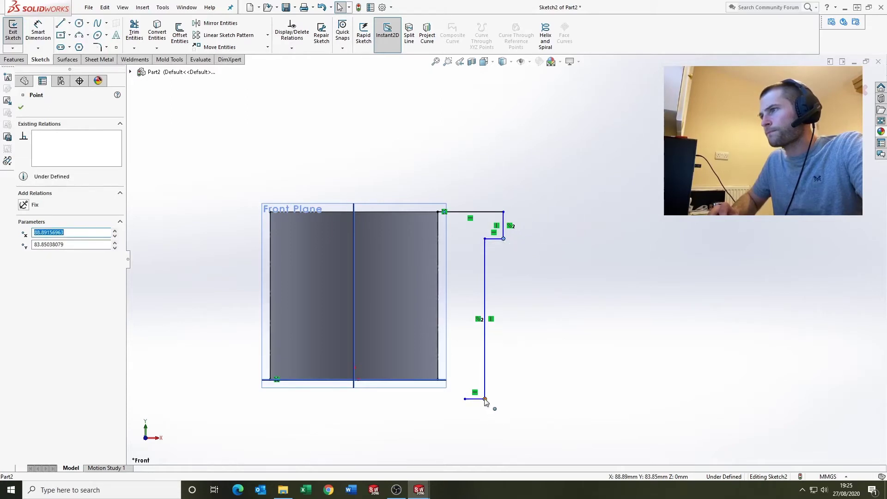
mouse_move(485, 401)
left_mouse_down()
mouse_move(470, 291)
mouse_move(456, 262)
mouse_move(476, 259)
mouse_move(438, 252)
mouse_move(447, 254)
left_mouse_up()
Make the free endpoint of the profile's lowest line coincident with the construction line on the cylinder's outer face
scroll(447, 253, "down", 4)
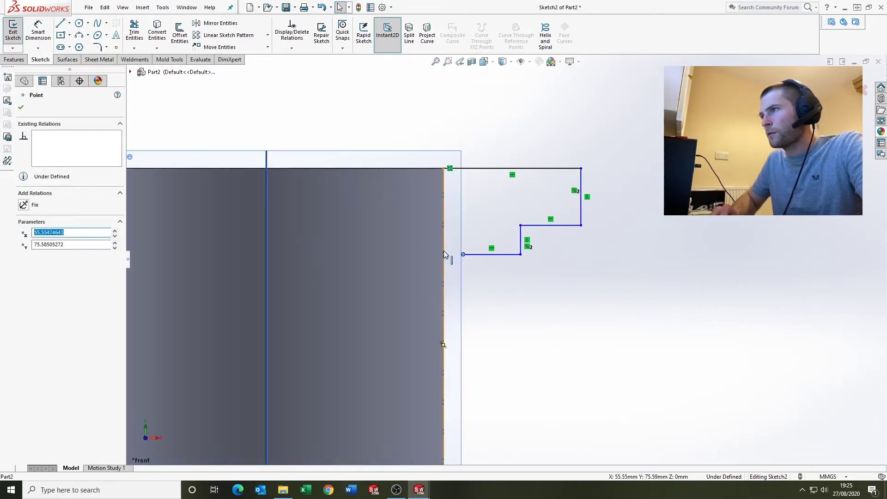
left_click(444, 253, "ctrl")
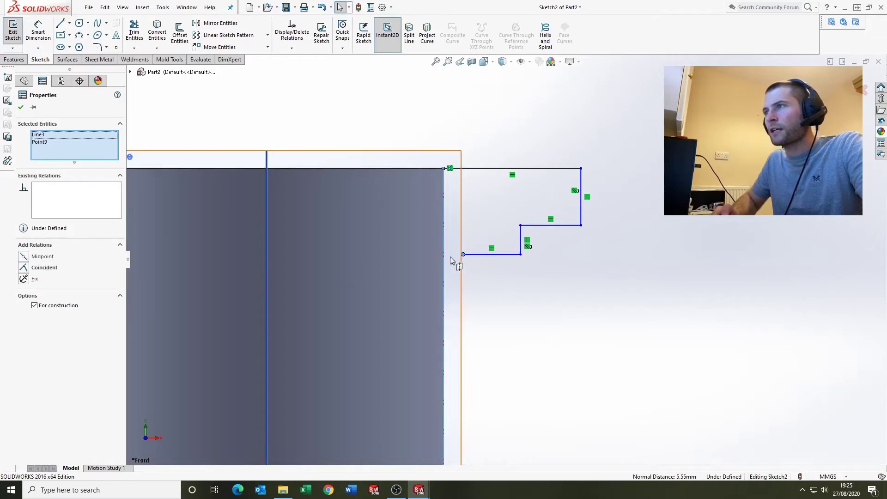
left_click(26, 270)
left_click(616, 329)
Close the profile with a vertical line about 24 mm long between its two endpoints on the cylinder's edge
scroll(521, 251, "up", 2)
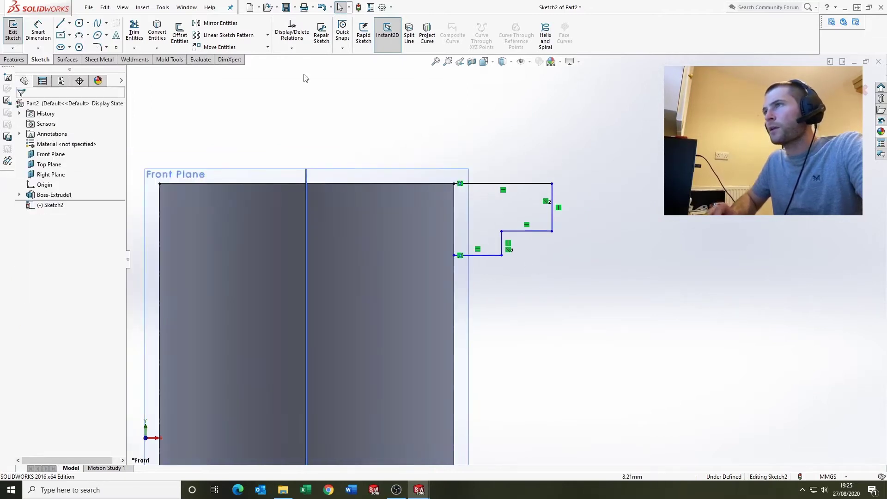
left_click(60, 24)
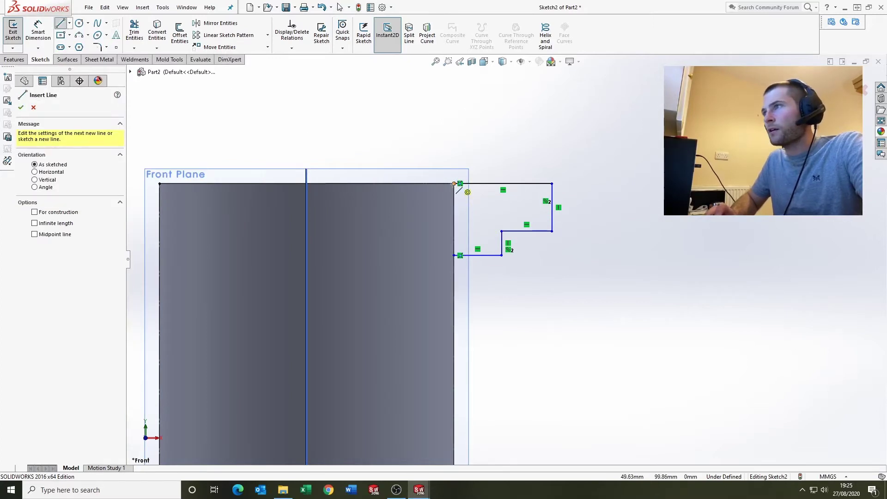
left_click(454, 184)
left_click(454, 256)
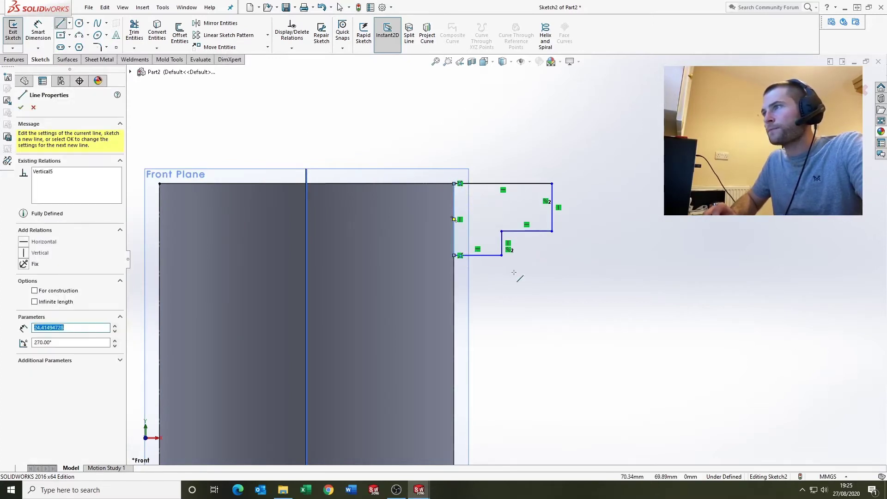
scroll(516, 269, "up", 1)
key("Escape")
Dimension the profile's uppermost horizontal line to 15 mm
scroll(511, 211, "down", 1)
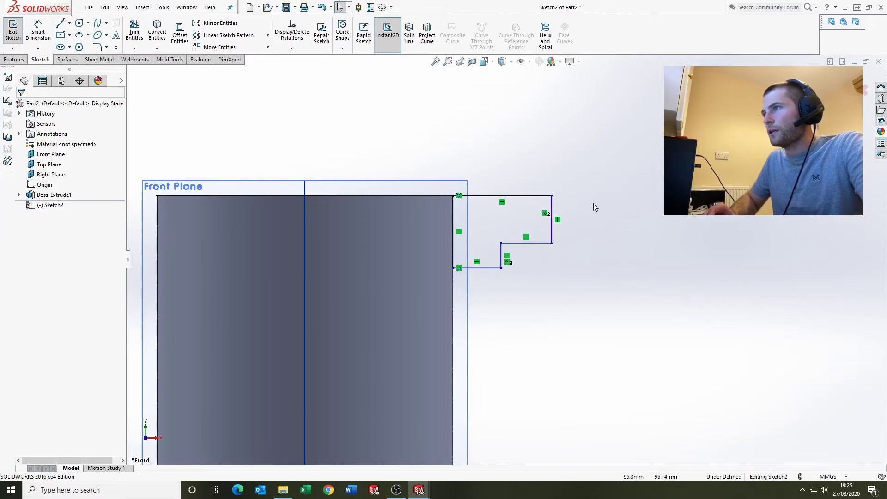
left_click(29, 31)
left_click(499, 196)
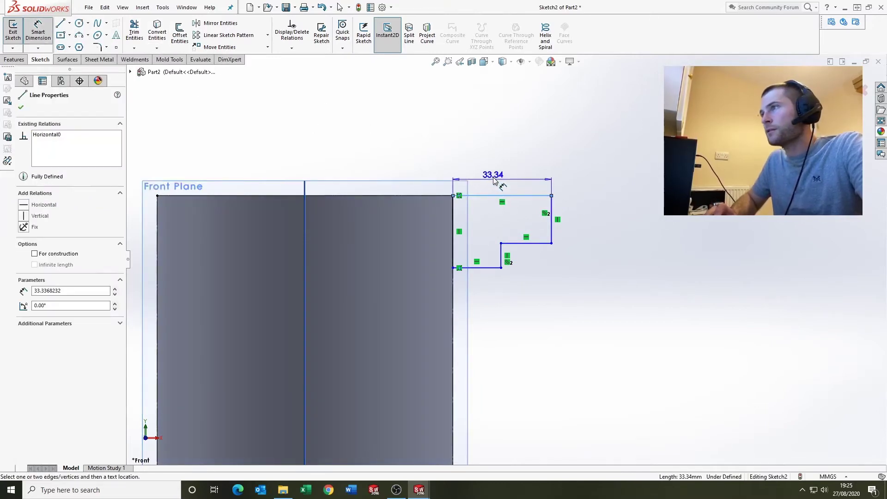
left_click(494, 158)
type("15")
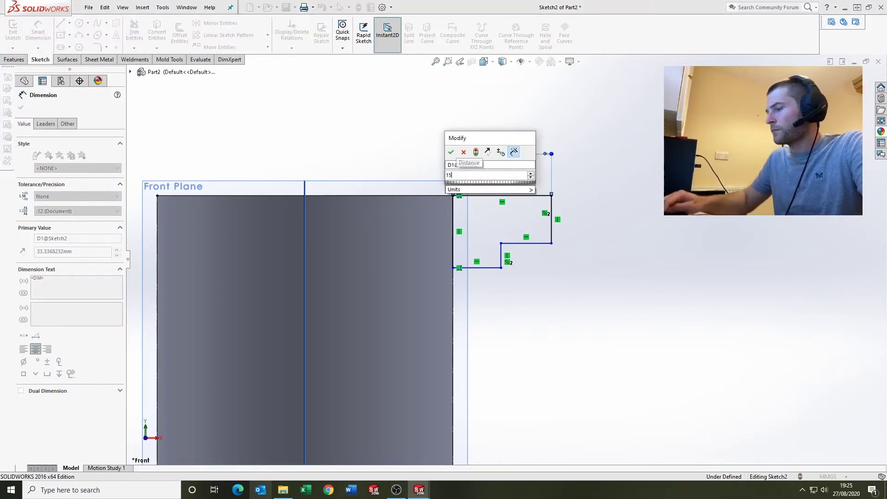
key("Return")
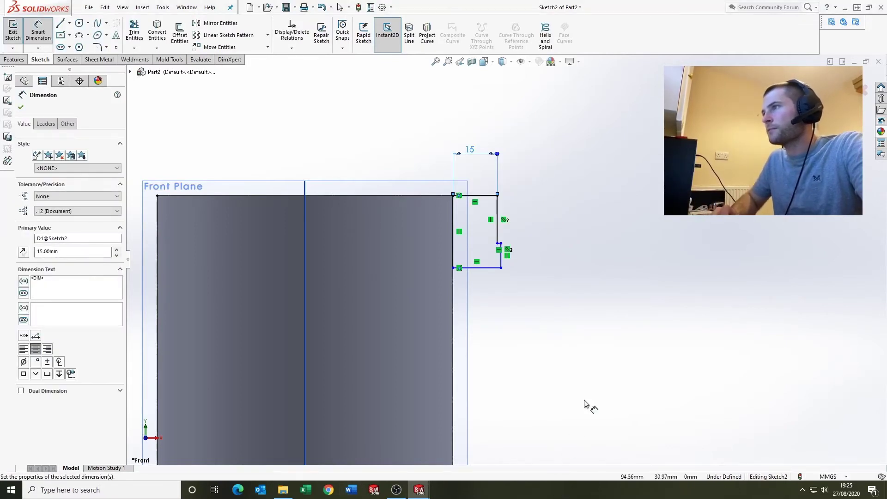
key("Escape")
scroll(519, 248, "down", 3)
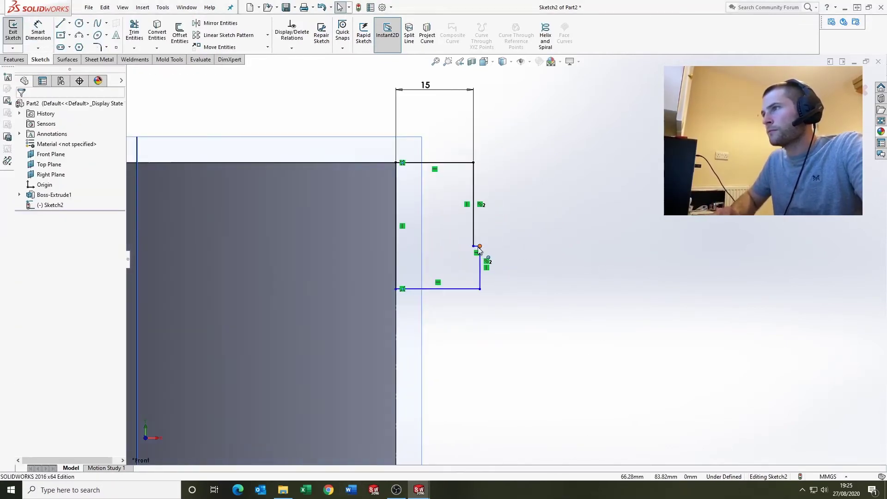
Move the stepped profile's inner corner towards the cylinder and dimension the horizontal step offset to 7.5 mm
left_click_drag(479, 247, 439, 242)
left_click(42, 36)
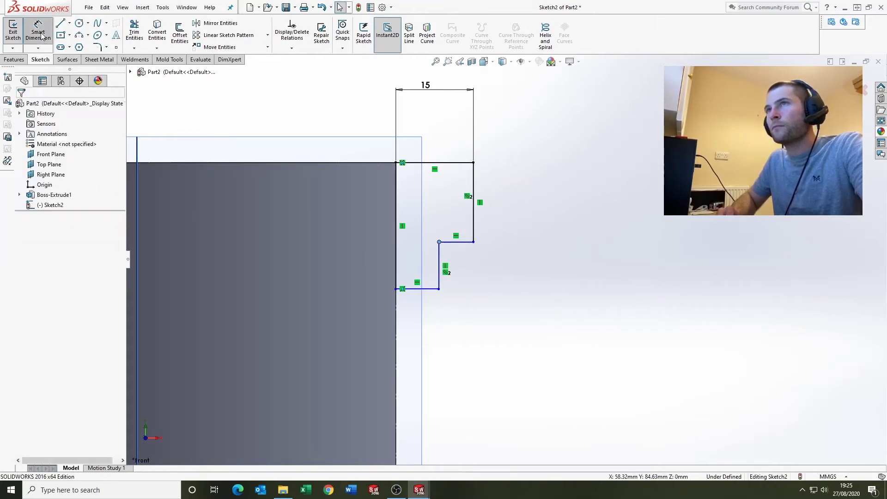
left_click(474, 242)
left_click(489, 269)
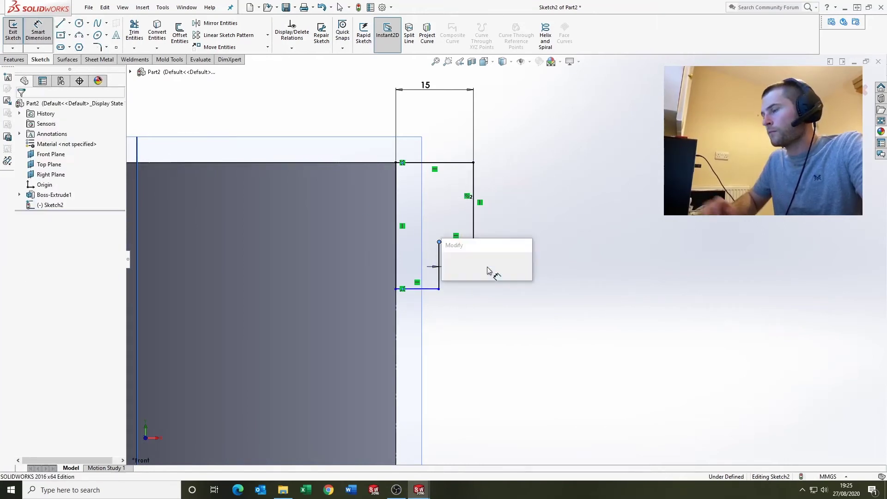
type("7.5")
key("Return")
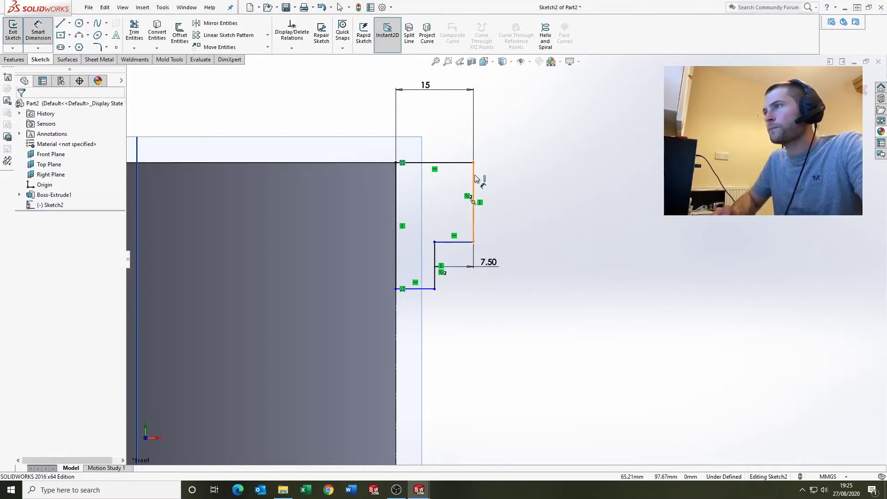
Dimension the profile's upper outer vertical line to 10 mm
left_click(474, 185)
left_click(536, 194)
type("10")
key("Return")
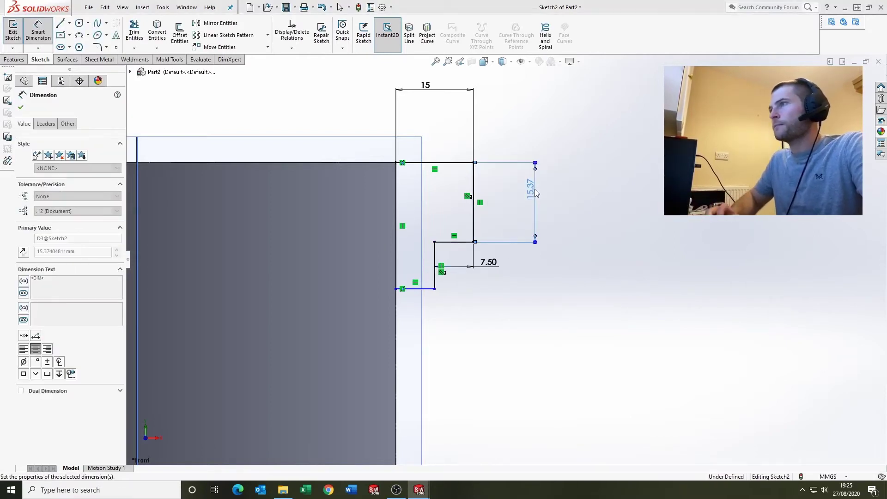
Dimension the vertical line below the step to 10 mm and exit the profile sketch
left_click(435, 231)
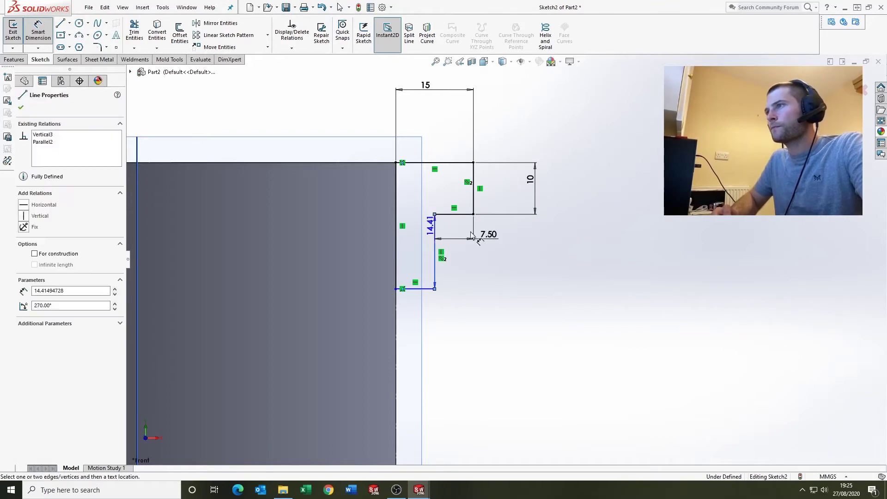
left_click(507, 239)
type("1.5")
key("Return")
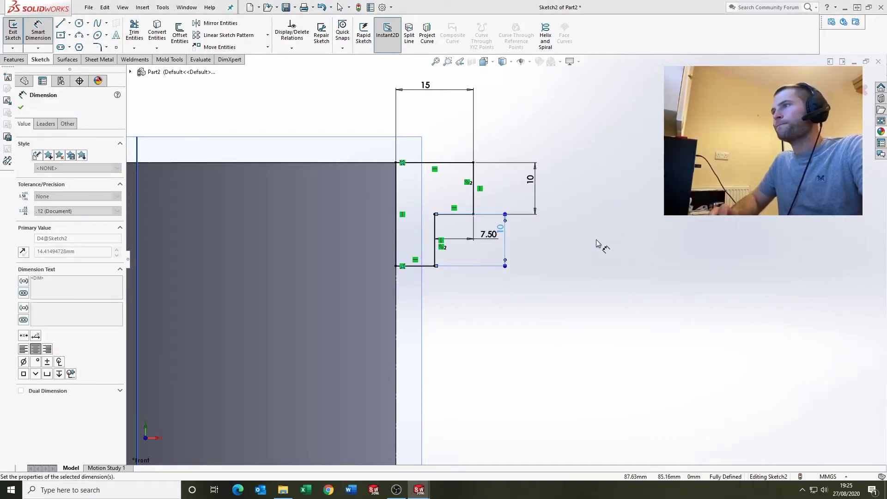
scroll(551, 240, "up", 3)
scroll(423, 212, "up", 4)
middle_click_drag(439, 236, 421, 249)
left_click(855, 76)
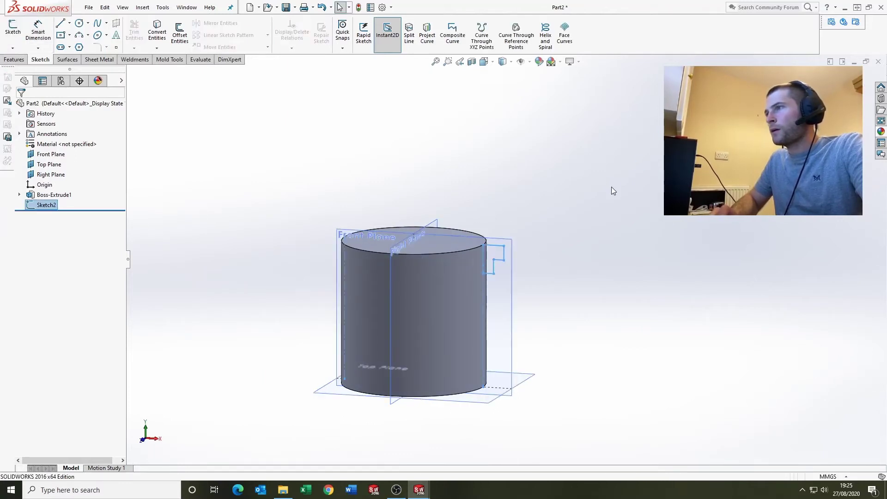
Turn on the display of temporary axes so the cylinder's centre axis is available
scroll(435, 206, "down", 2)
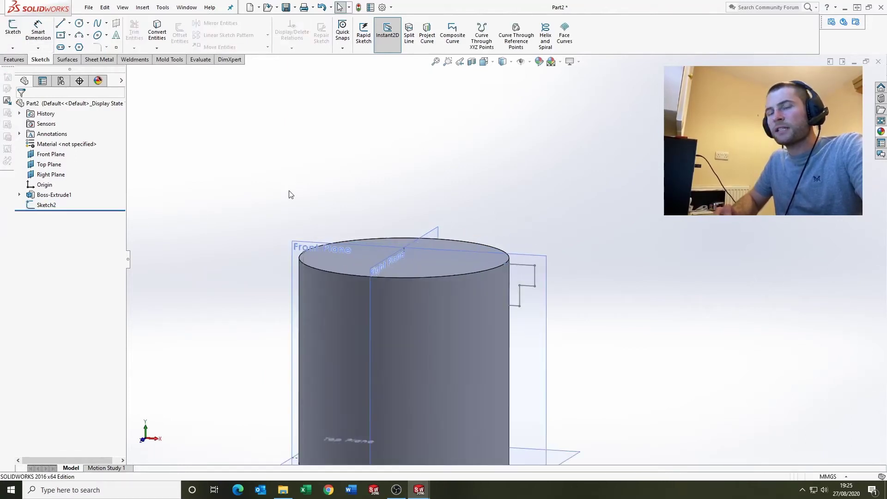
scroll(406, 204, "up", 2)
middle_click_drag(406, 203, 400, 215)
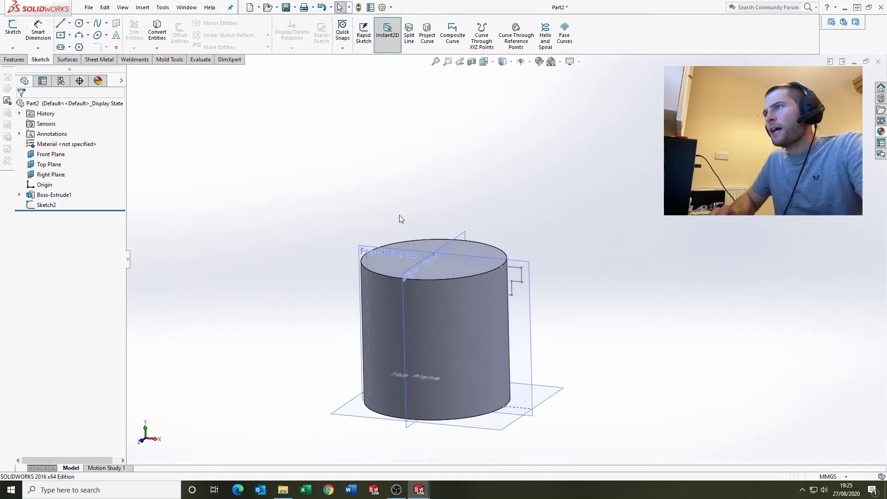
scroll(464, 222, "down", 1)
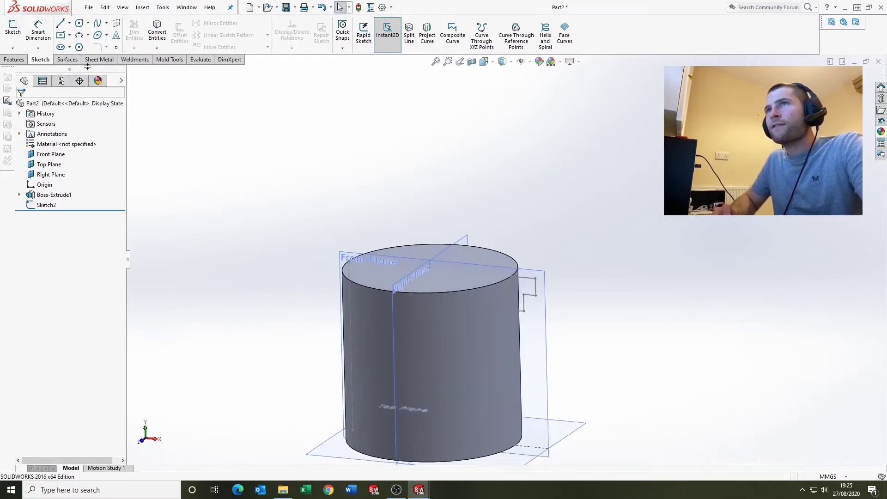
left_click(18, 61)
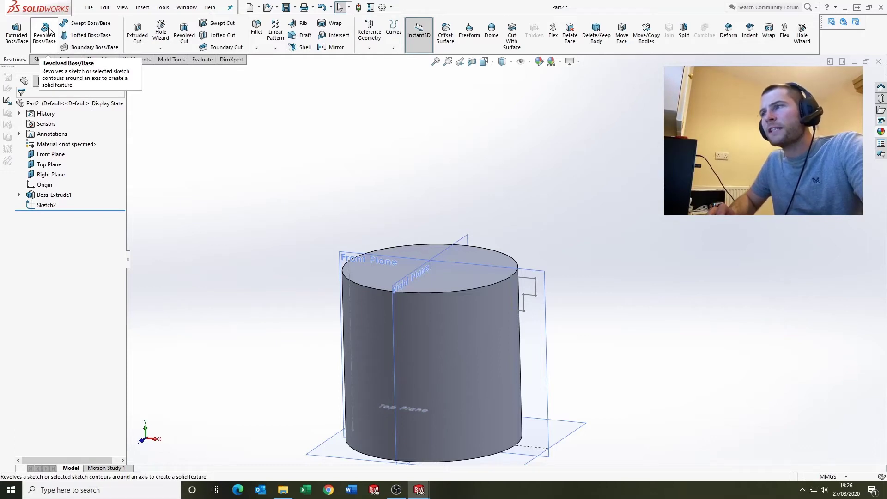
scroll(344, 157, "up", 3)
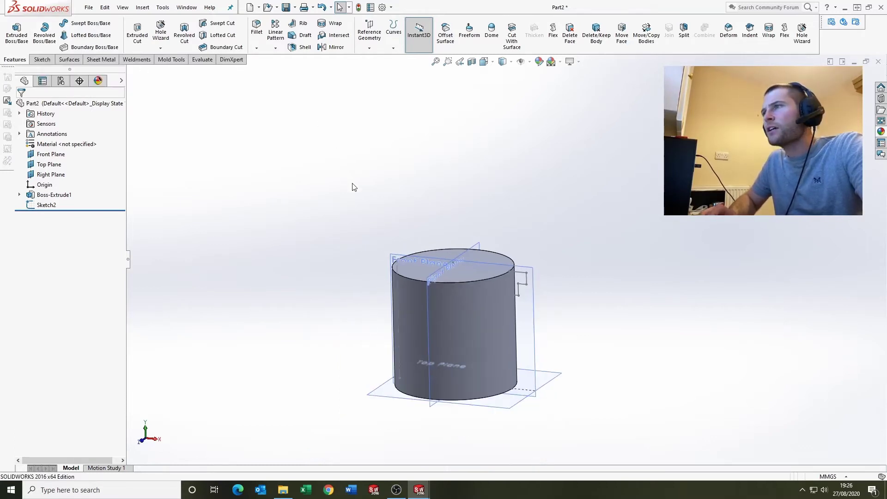
middle_click_drag(353, 184, 352, 211)
scroll(536, 255, "down", 1)
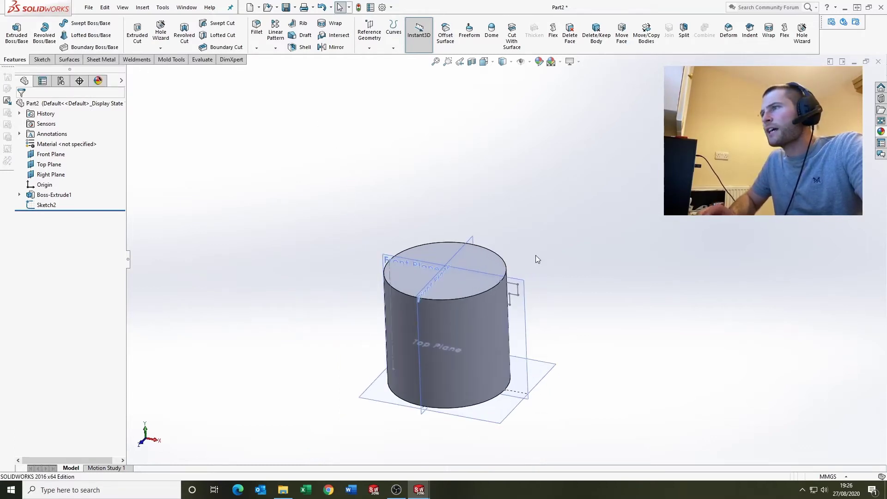
left_click(530, 62)
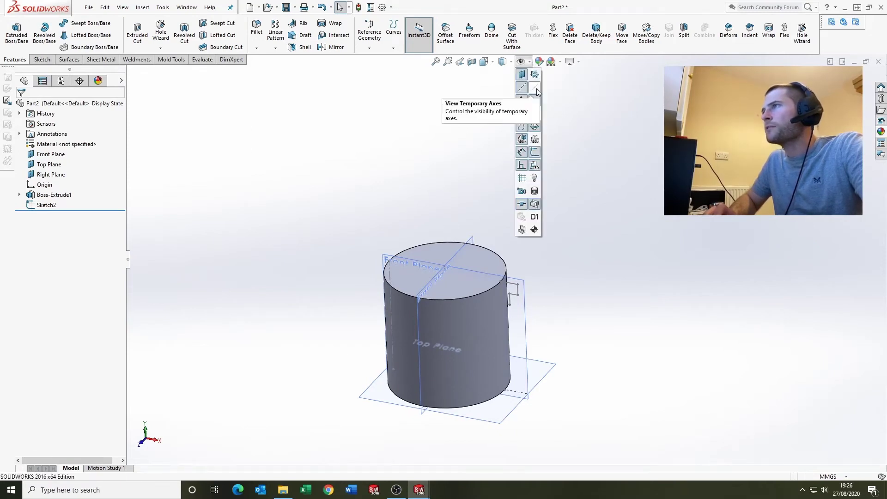
left_click(535, 88)
Examine the temporary axis running through the centre of the cylinder
scroll(450, 262, "down", 1)
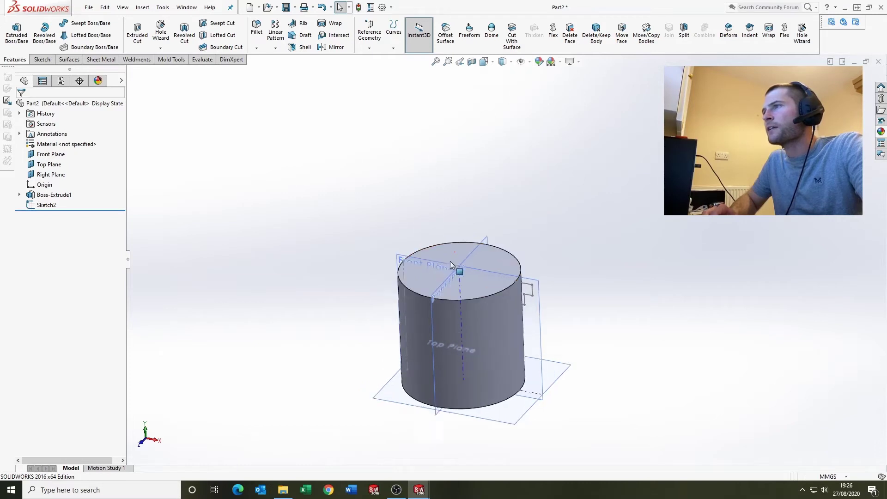
left_click(465, 294)
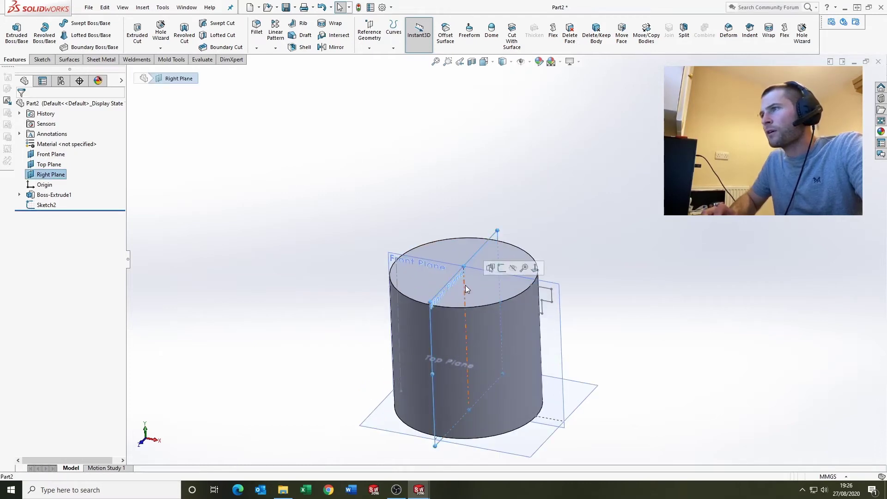
left_click(465, 285)
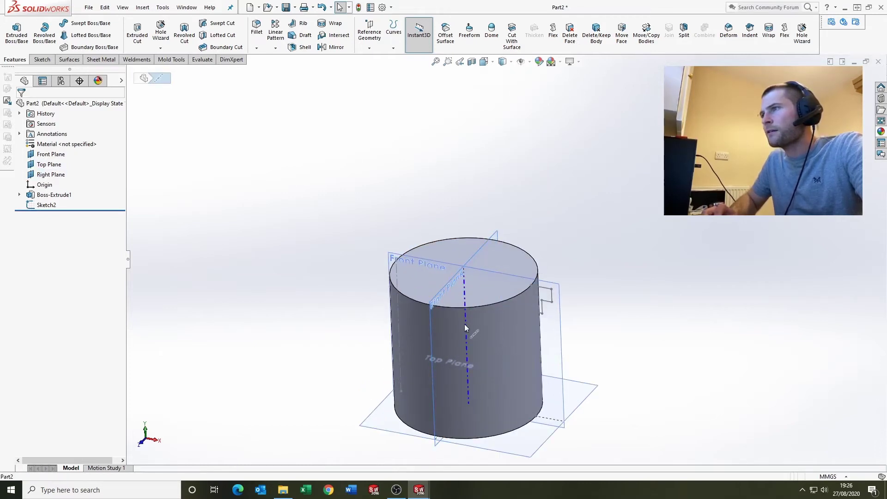
scroll(467, 323, "up", 3)
mouse_move(455, 296)
middle_mouse_down()
mouse_move(470, 272)
mouse_move(461, 285)
middle_mouse_up()
scroll(525, 291, "down", 2)
left_click(599, 245)
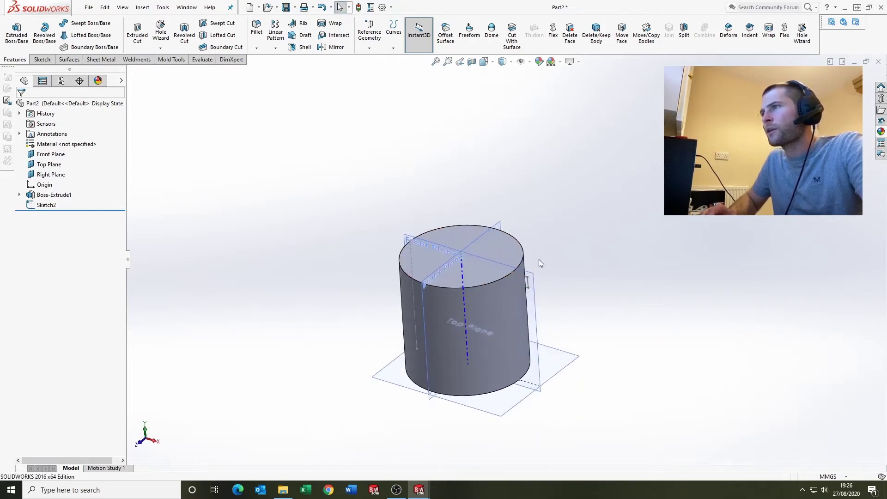
Revolve the stepped profile 360° about the cylinder's central temporary axis, replacing the preselected profile line as axis and merging the result
middle_click_drag(407, 171, 422, 179)
scroll(402, 199, "up", 2)
scroll(467, 238, "down", 2)
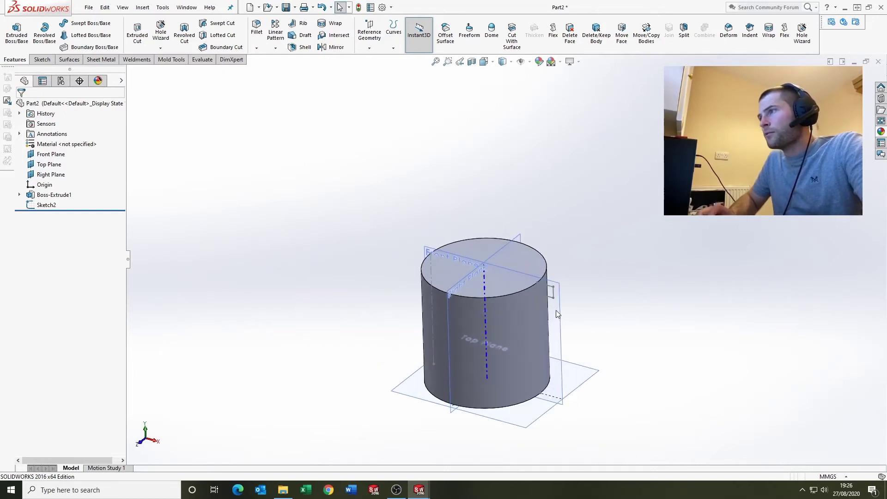
left_click(554, 293)
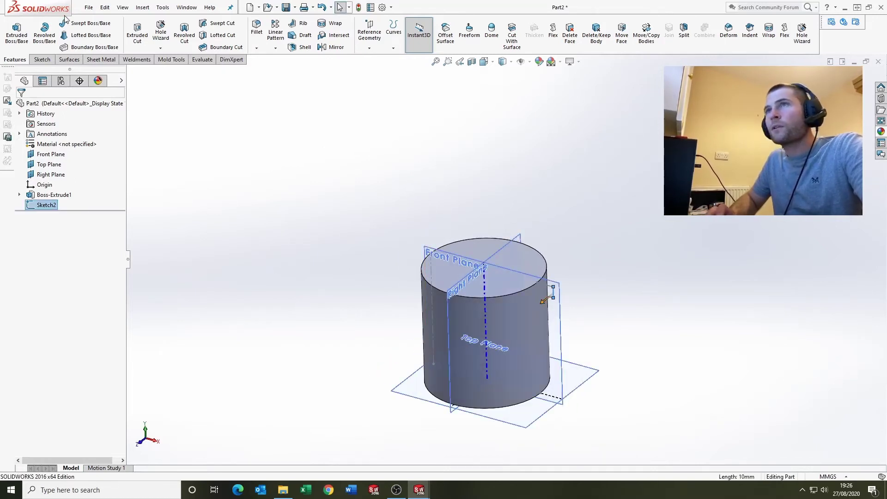
left_click(45, 33)
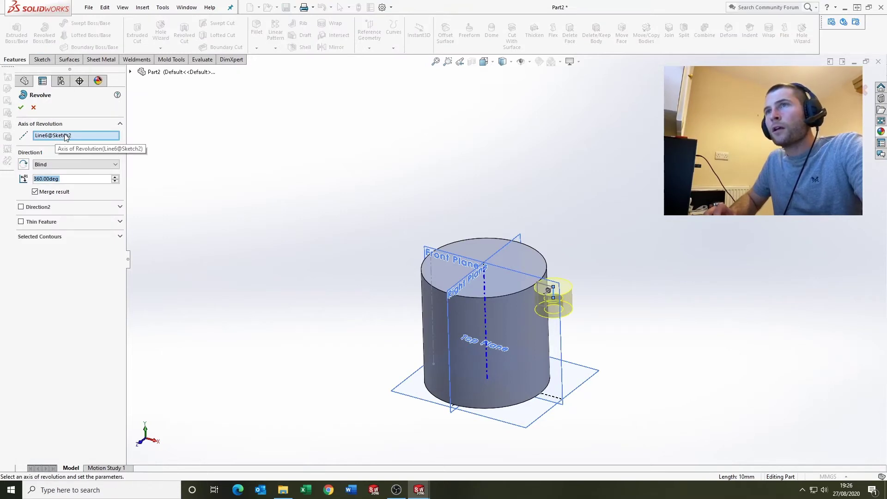
right_click(65, 138)
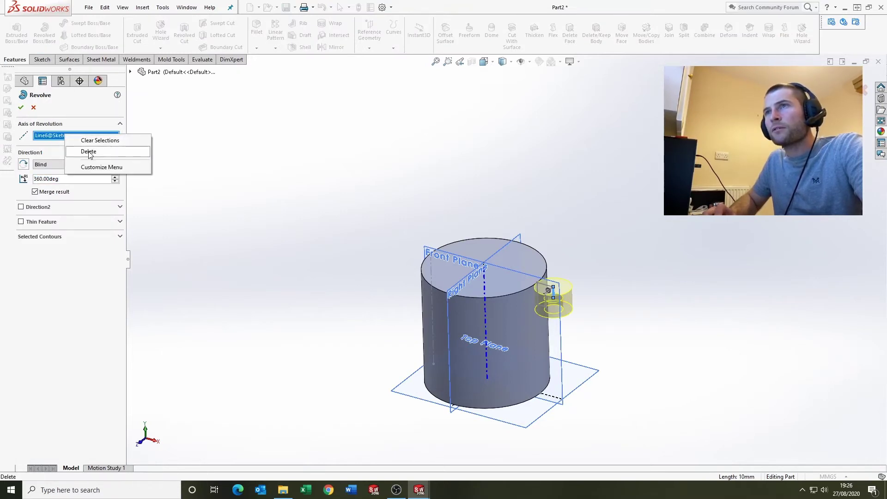
left_click(89, 152)
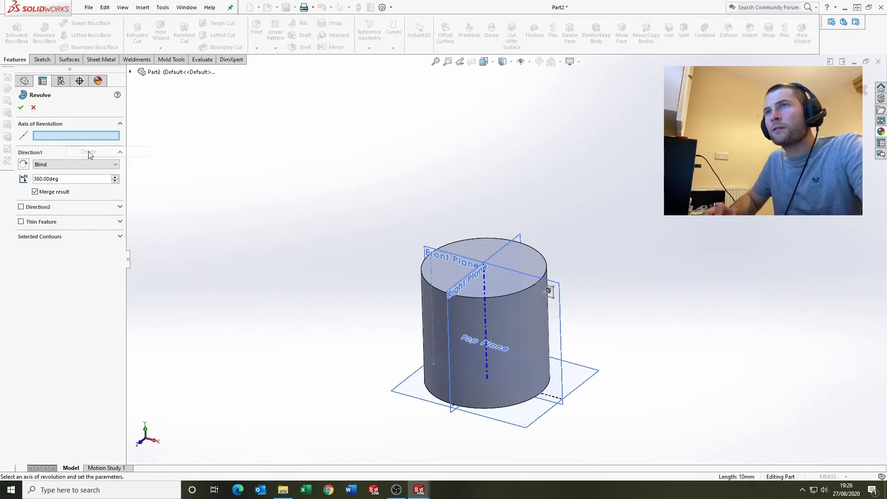
left_click(492, 292)
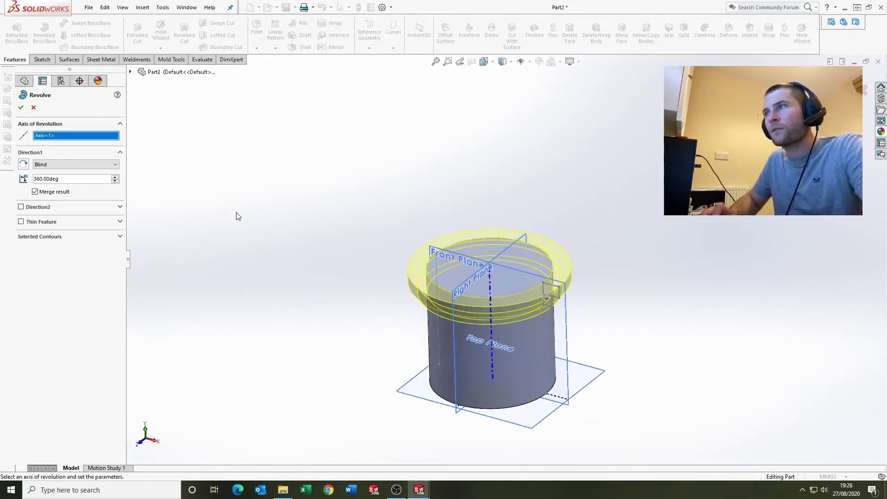
left_click(22, 109)
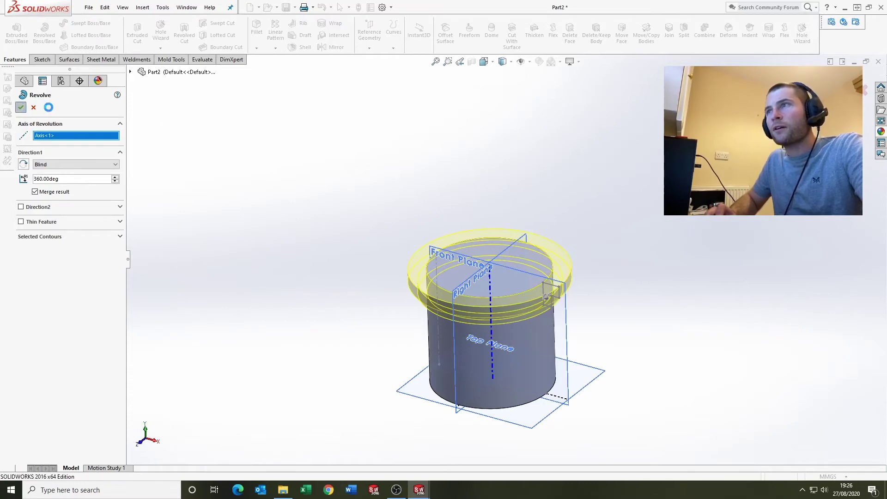
Start a new sketch on the cylinder's flat end face opposite the flange
middle_click_drag(423, 201, 559, 295)
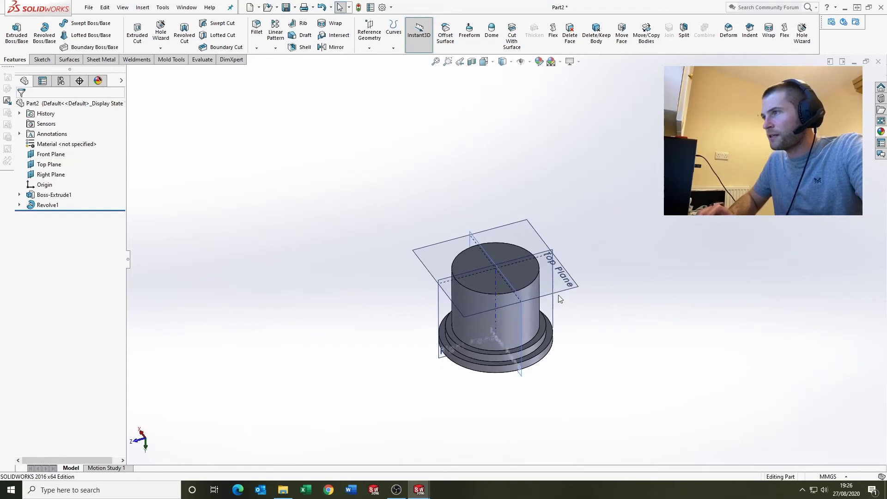
scroll(528, 322, "down", 2)
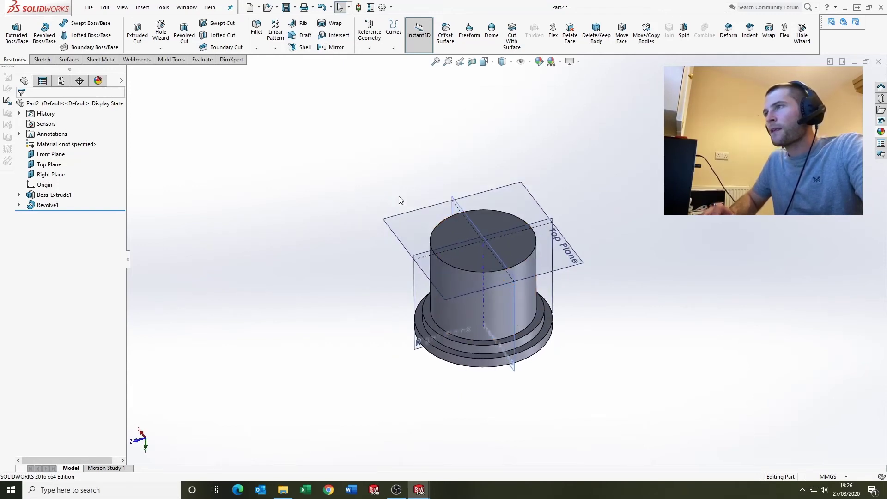
scroll(398, 198, "down", 2)
left_click(443, 245)
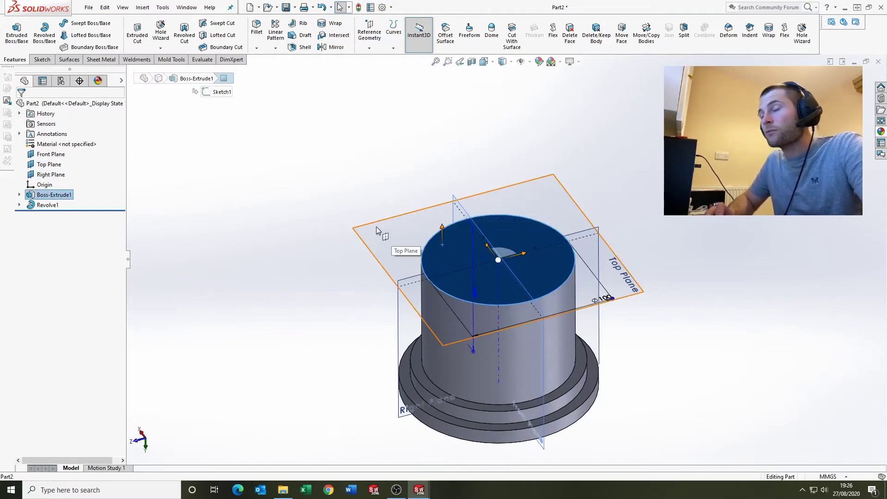
left_click(42, 60)
left_click(13, 28)
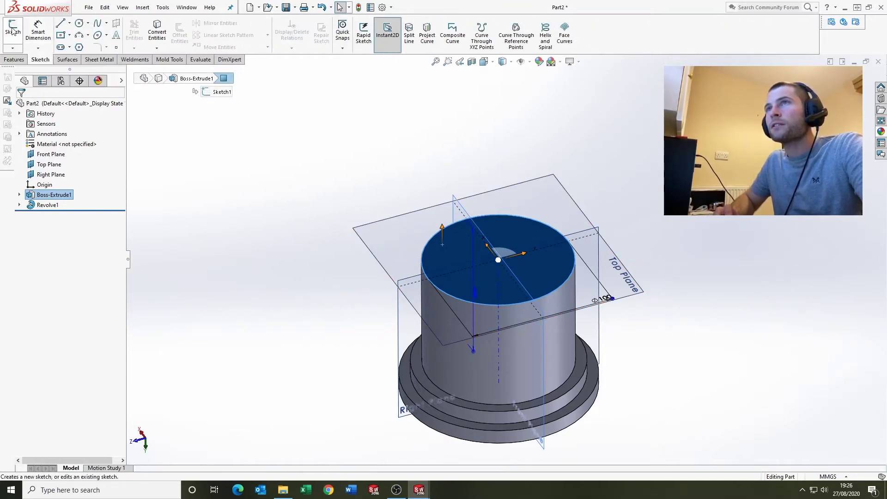
Sketch a circle with a radius of about 34.7 mm centred on the origin, viewed square to the end face
left_click(80, 24)
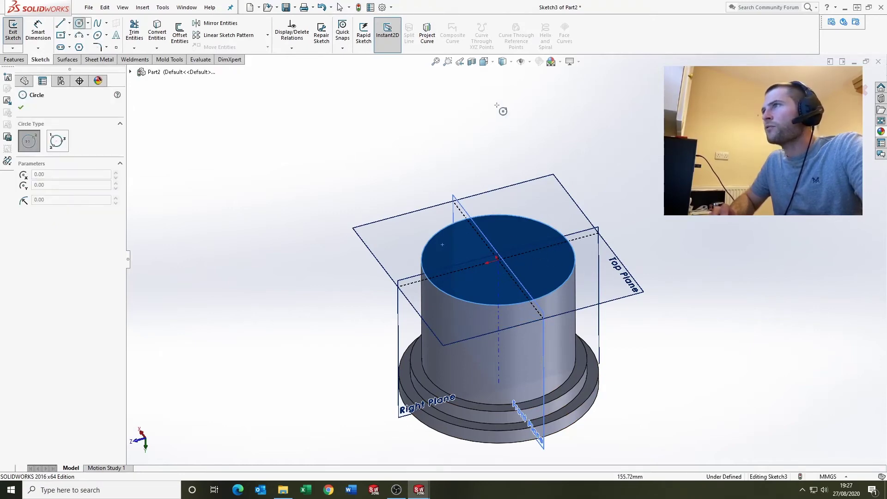
left_click(491, 62)
left_click(501, 158)
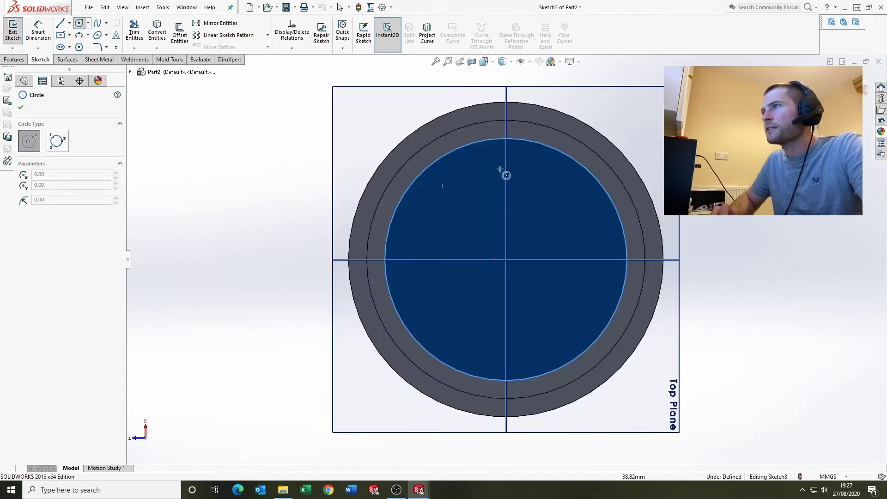
left_click(506, 259)
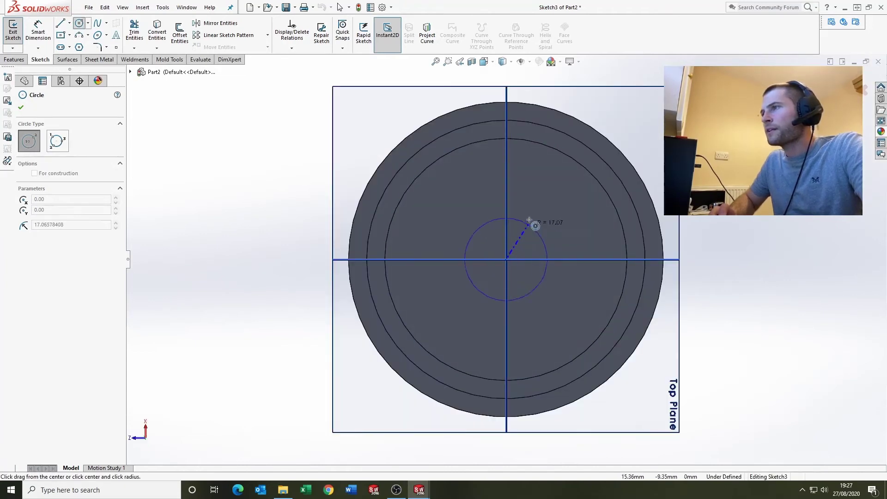
left_click(542, 184)
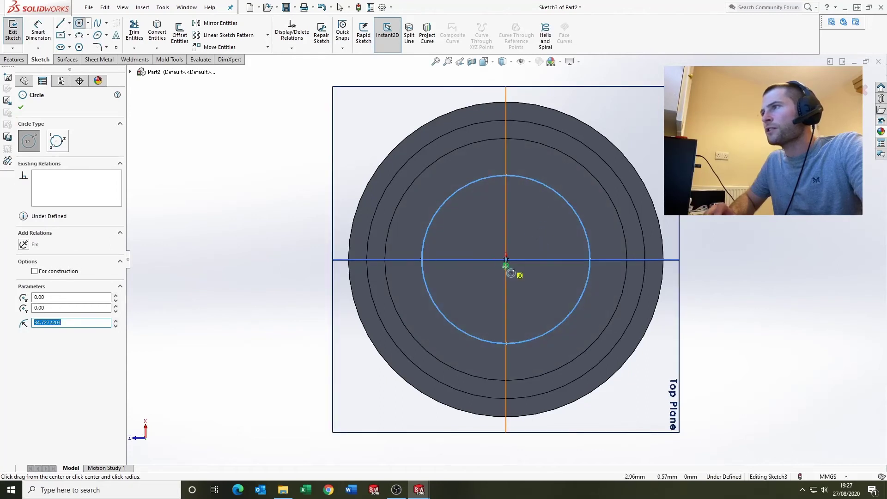
key("Escape")
Dimension the circle on the end face to a diameter of 65 mm
left_click(49, 39)
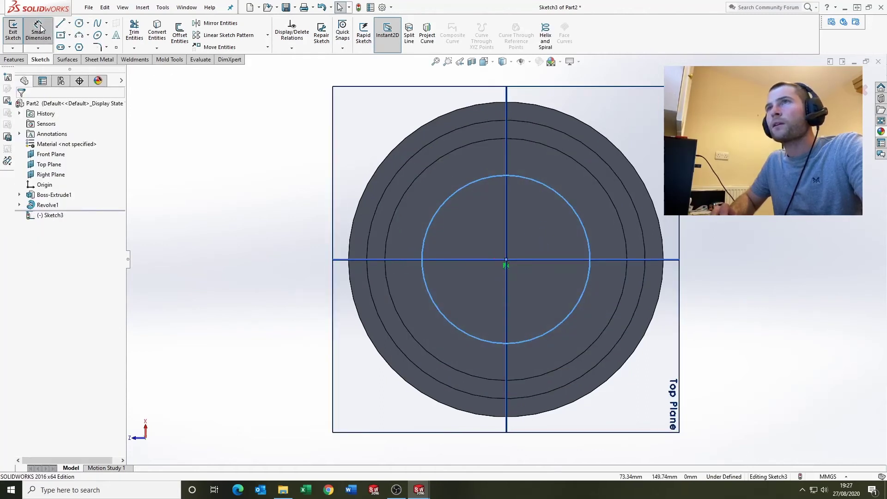
left_click(523, 176)
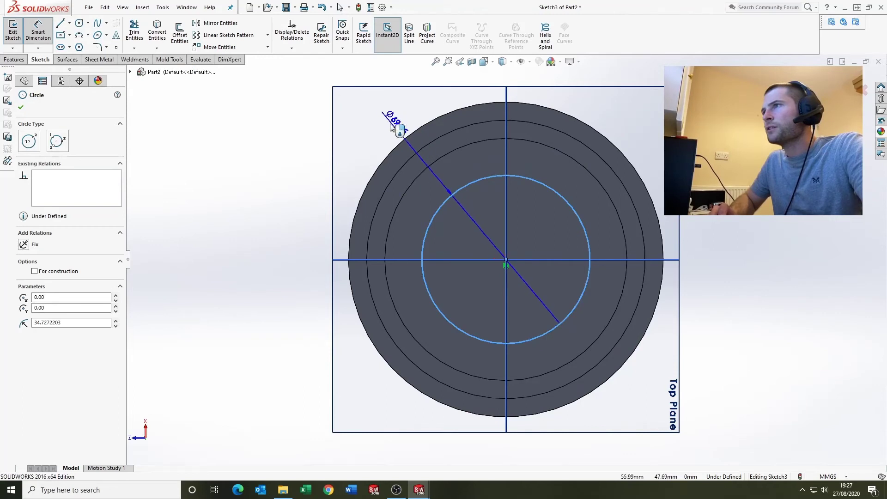
left_click(399, 129)
type("65")
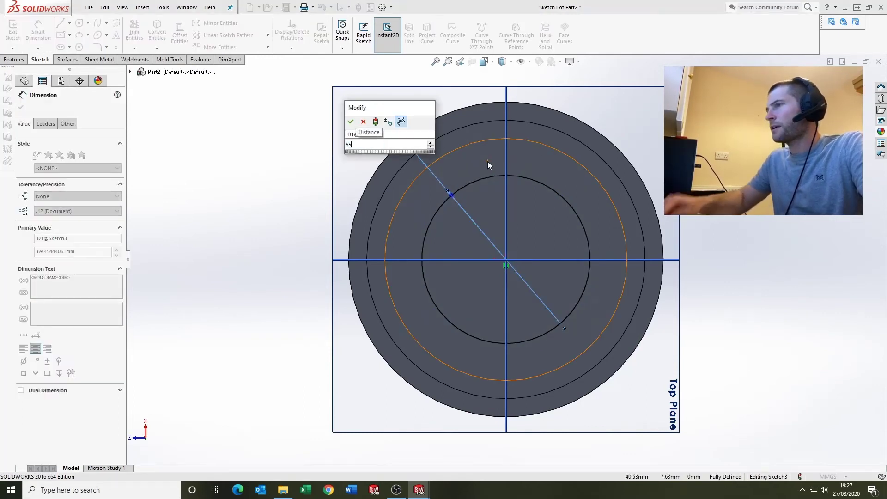
key("Return")
Cut-extrude the 65 mm circle into the cylinder as a blind bore 60 mm deep
scroll(320, 260, "up", 2)
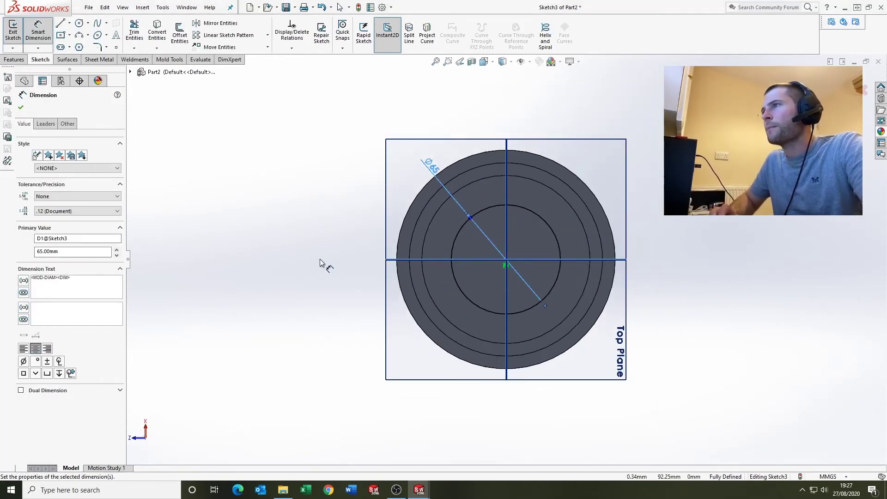
middle_click_drag(320, 260, 321, 230)
left_click(15, 59)
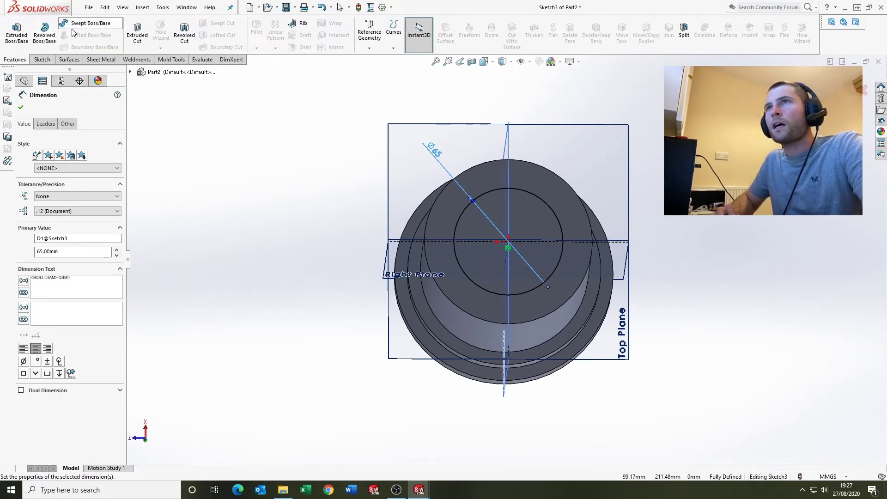
left_click(137, 32)
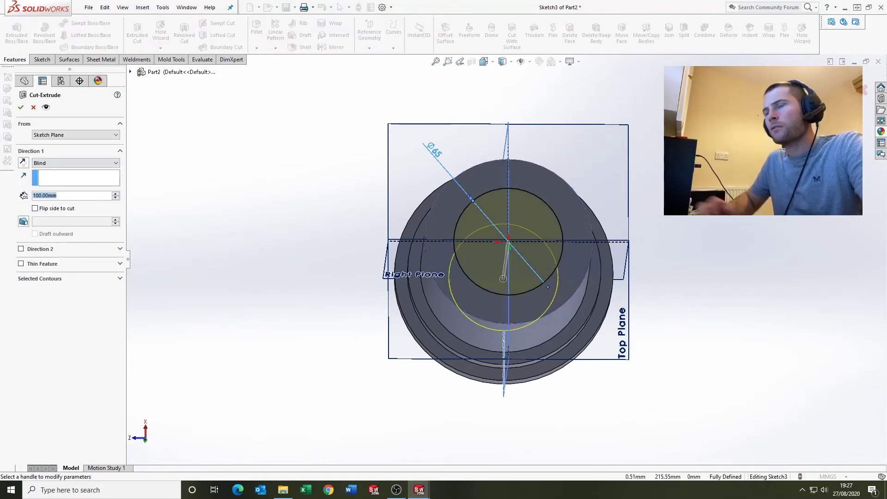
type("60")
key("Return")
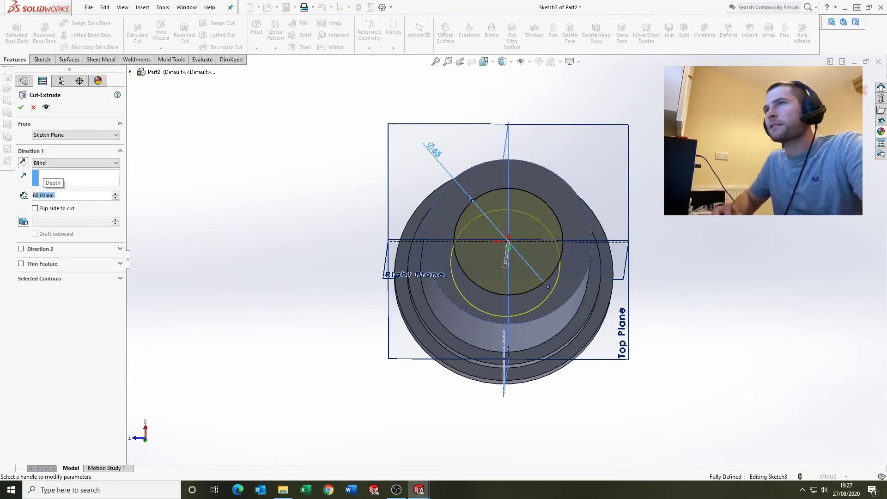
left_click(19, 108)
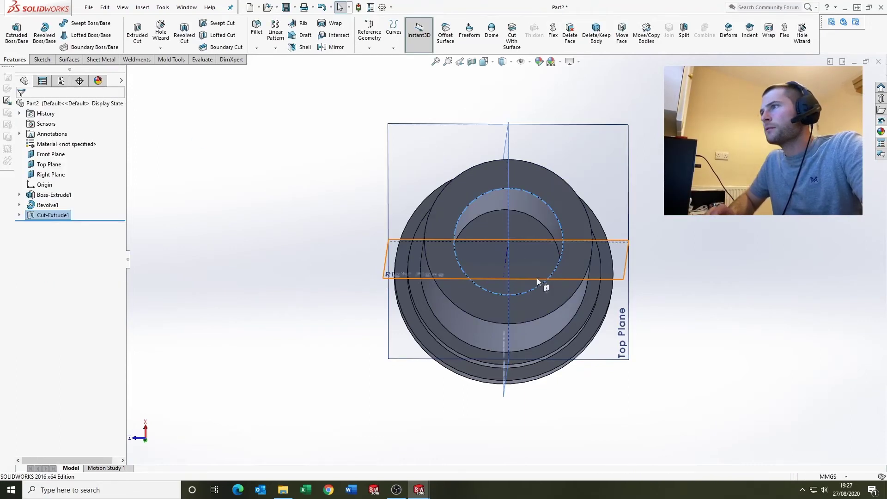
Start a new sketch on the Right Plane and view it square to the screen
middle_click_drag(522, 278, 522, 215)
scroll(531, 189, "down", 3)
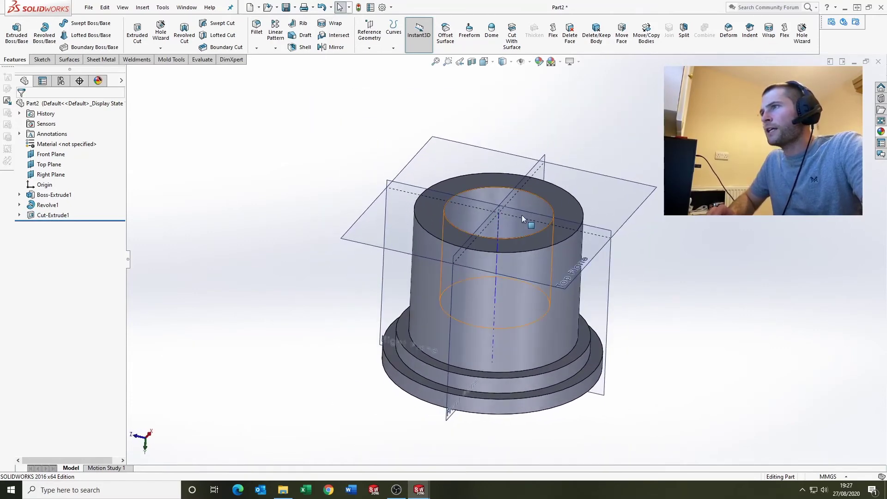
scroll(523, 215, "down", 2)
left_click(354, 285)
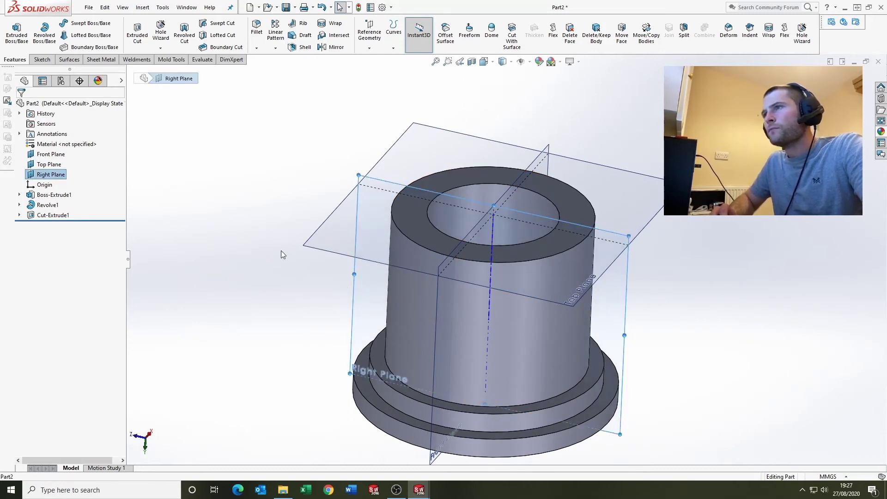
left_click(41, 59)
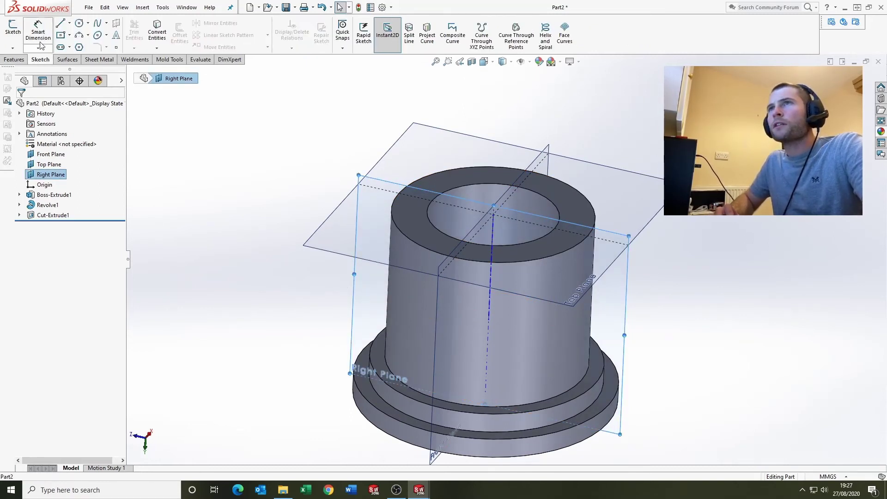
left_click(17, 29)
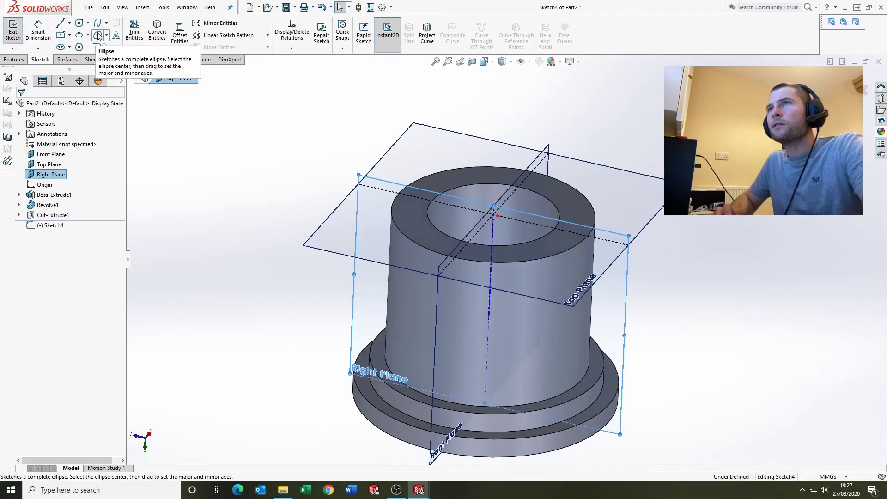
left_click(484, 62)
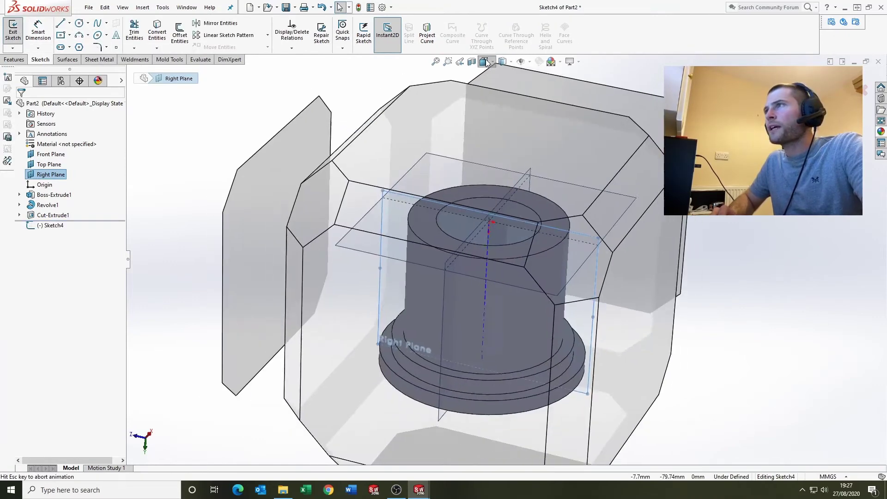
left_click(433, 248)
Sketch a centre rectangle about 33.2 mm wide and 16.4 mm high, centred on the vertical axis near the cylinder's bored end
scroll(533, 221, "up", 2)
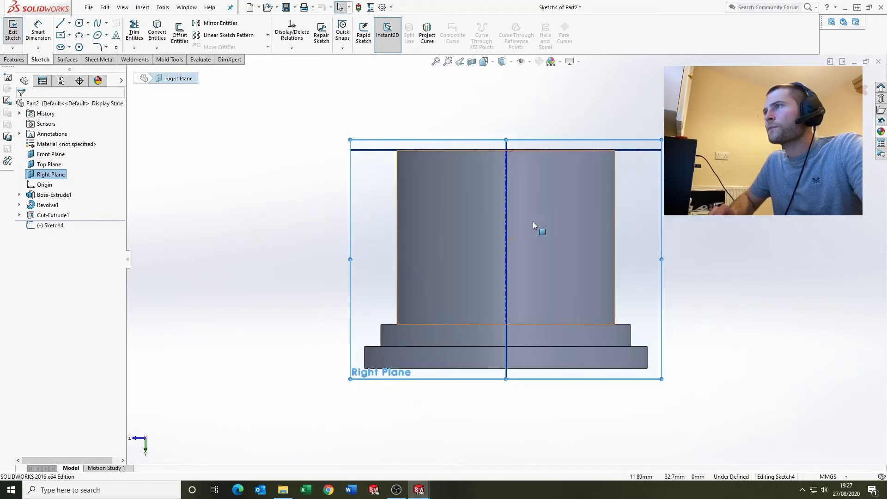
scroll(533, 221, "down", 2)
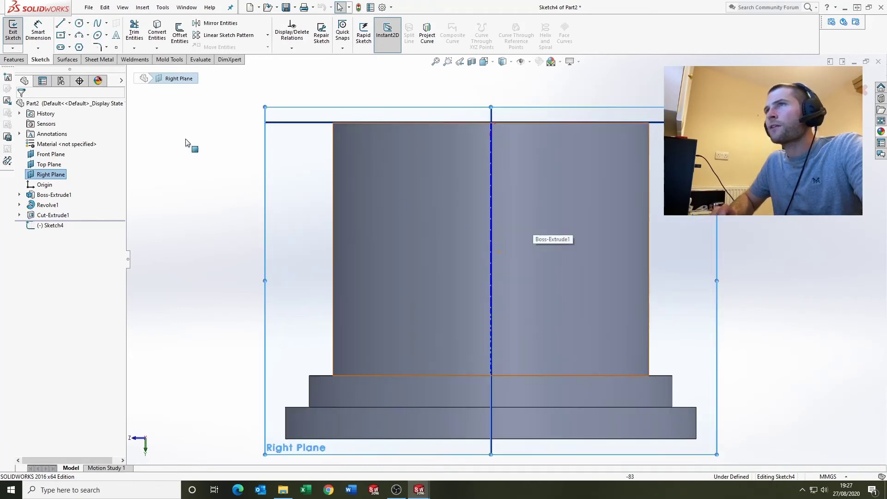
left_click(62, 37)
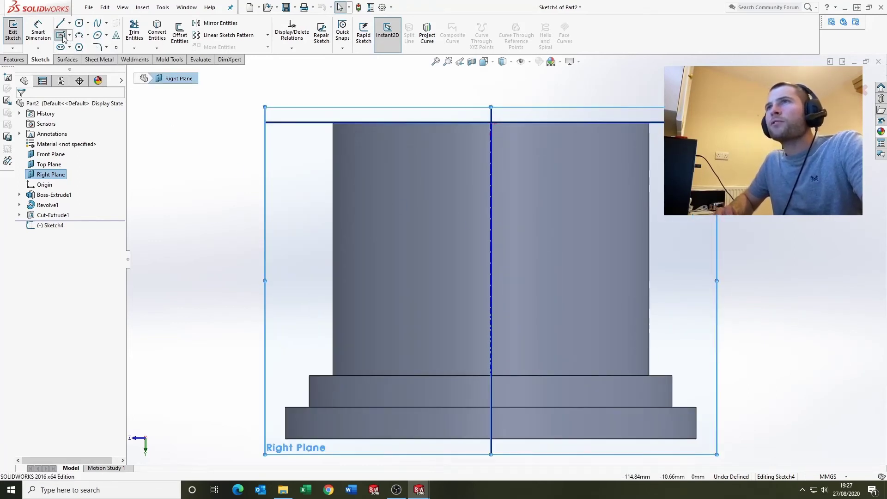
left_click(491, 179)
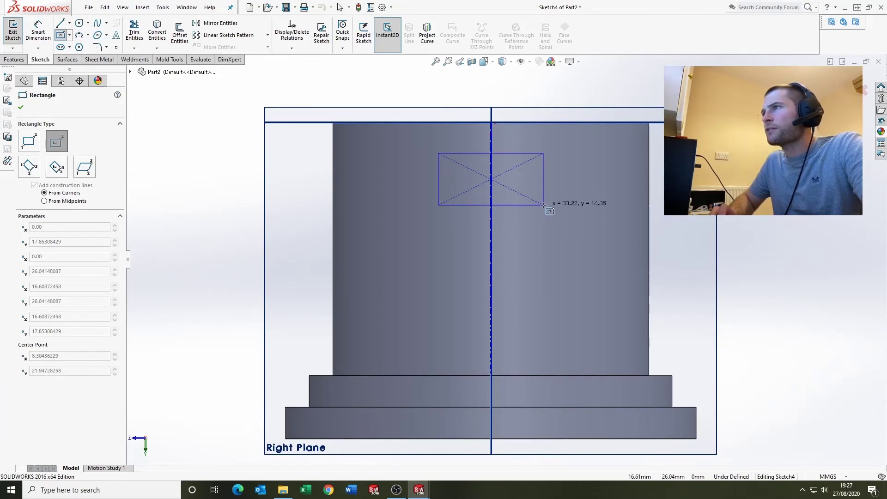
left_click(544, 205)
key("Escape")
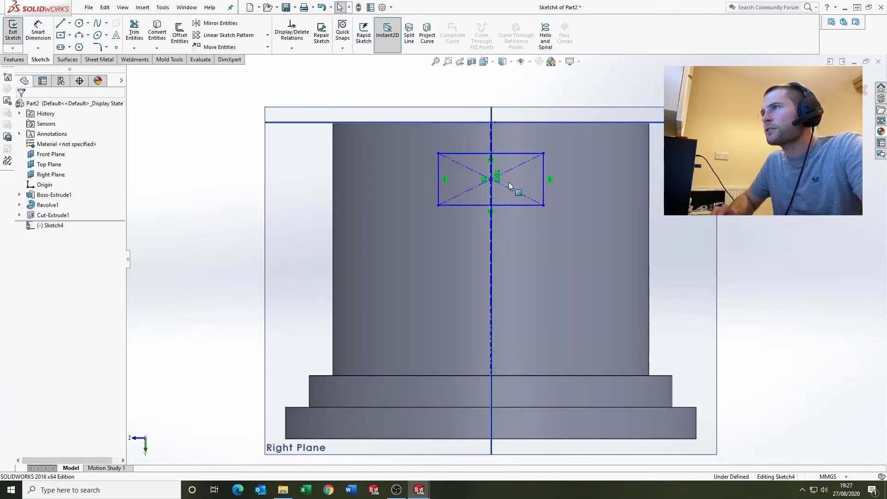
Convert the rectangle's lower horizontal line, on the flange side, to construction geometry
scroll(511, 178, "down", 3)
scroll(512, 181, "down", 2)
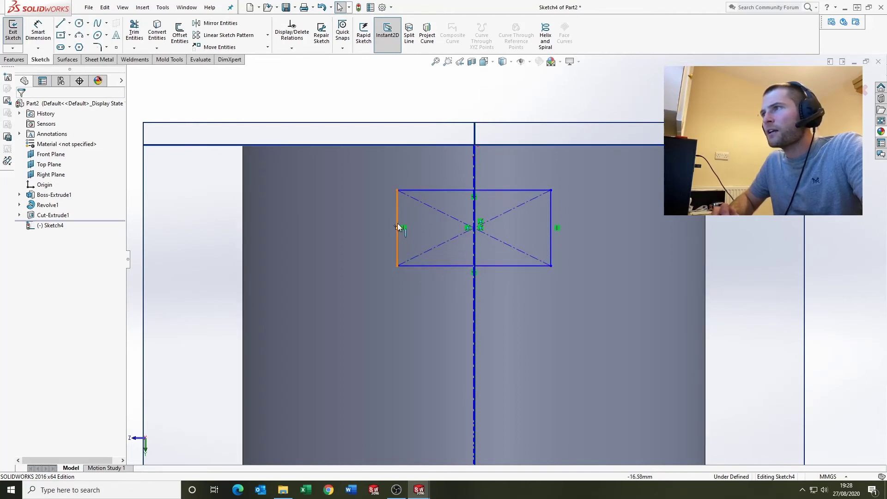
left_click(512, 266)
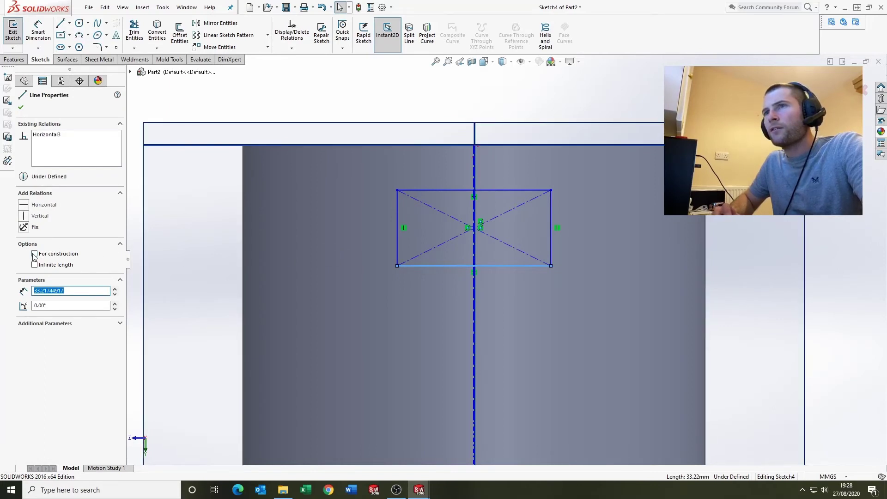
scroll(422, 246, "up", 2)
left_click(253, 136)
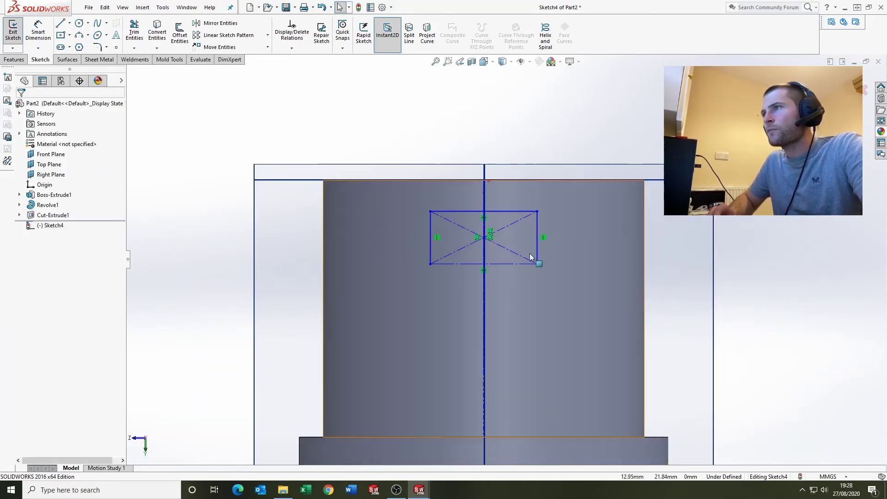
Sketch a three-point arc between the rectangle's two lower corners, bulging towards the flange, with a radius of about 16.6 mm
scroll(530, 255, "down", 2)
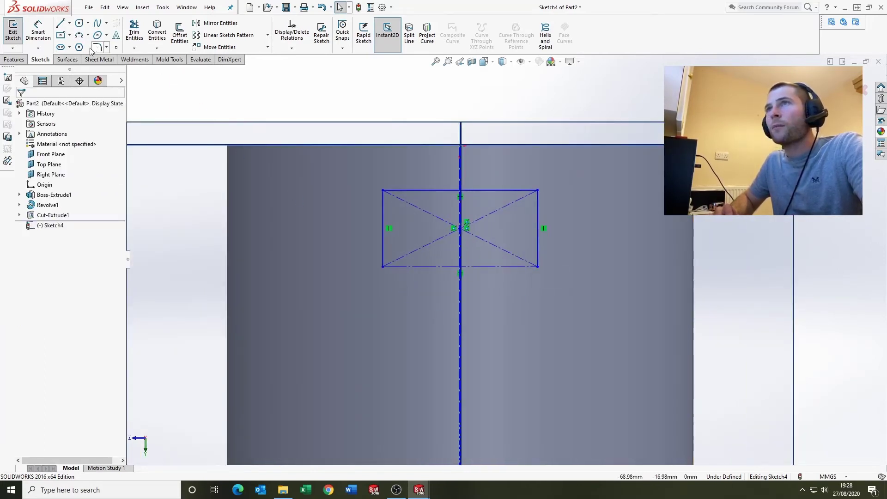
left_click(79, 36)
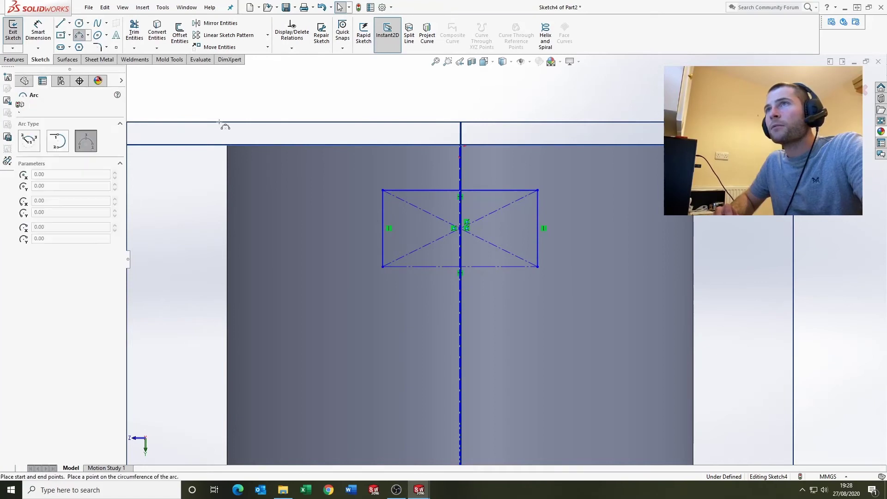
left_click(383, 267)
left_click(538, 267)
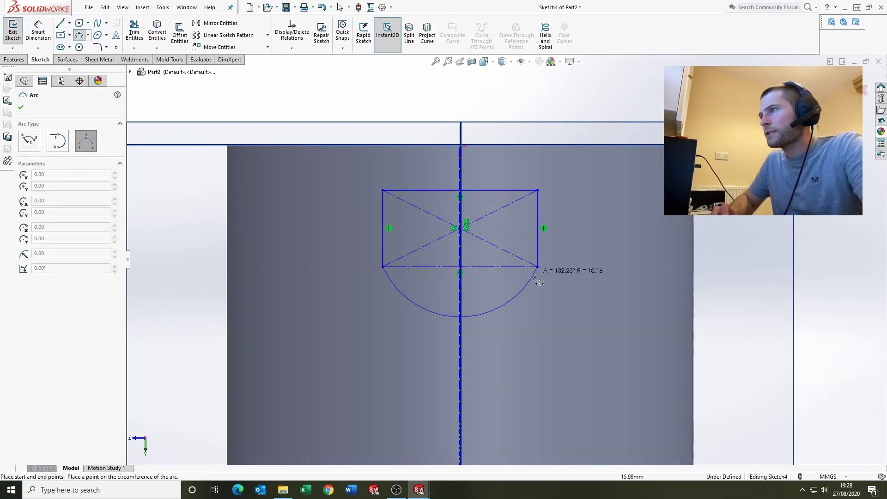
left_click(529, 299)
scroll(410, 216, "up", 2)
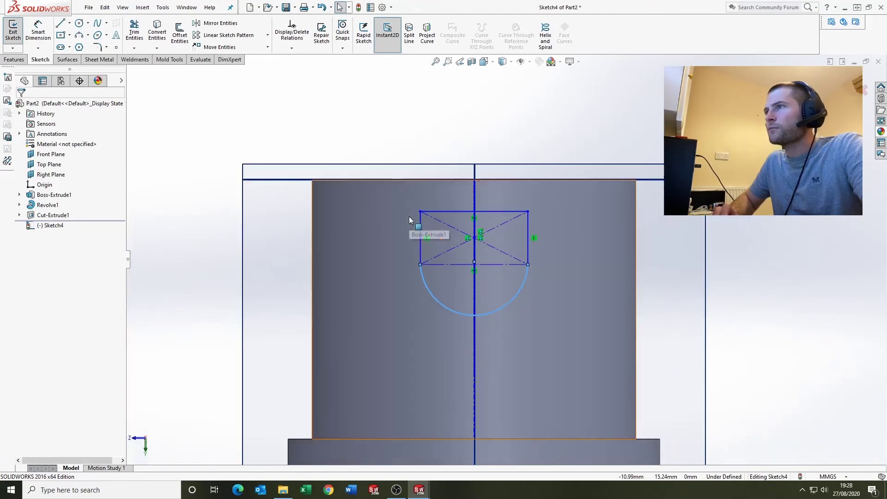
left_click(357, 135)
Add a tangent relation between the arc and the rectangle's left vertical line
scroll(545, 316, "down", 2)
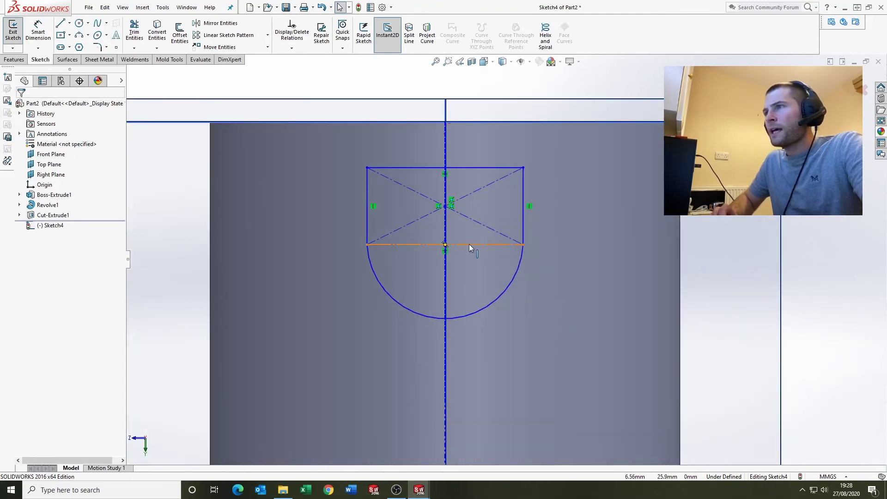
left_click(370, 258)
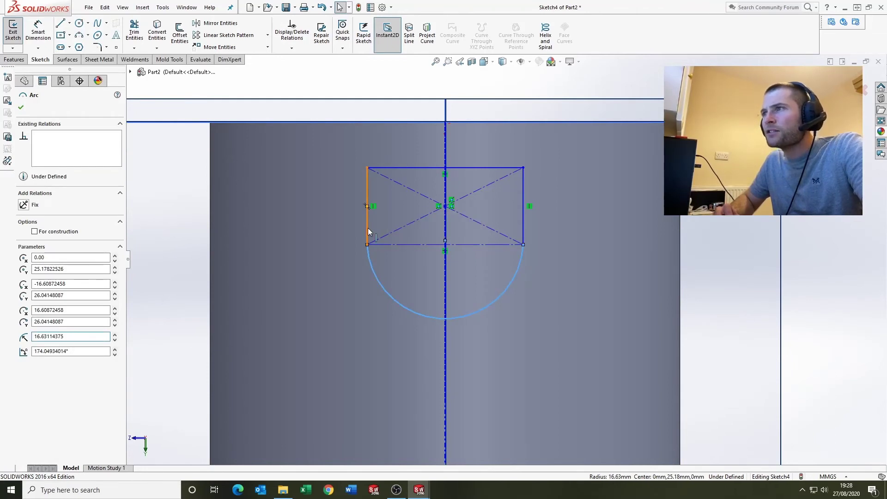
left_click(368, 228, "ctrl")
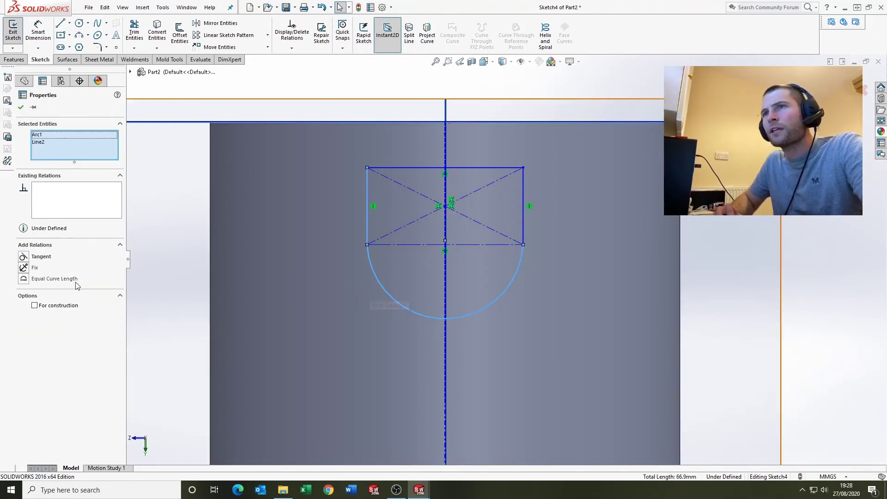
left_click(26, 257)
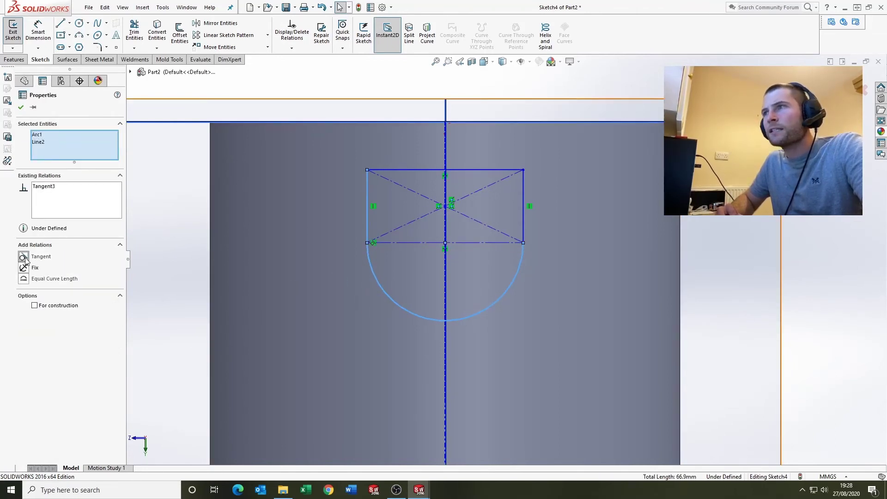
scroll(426, 263, "up", 3)
key("Escape")
scroll(531, 233, "down", 1)
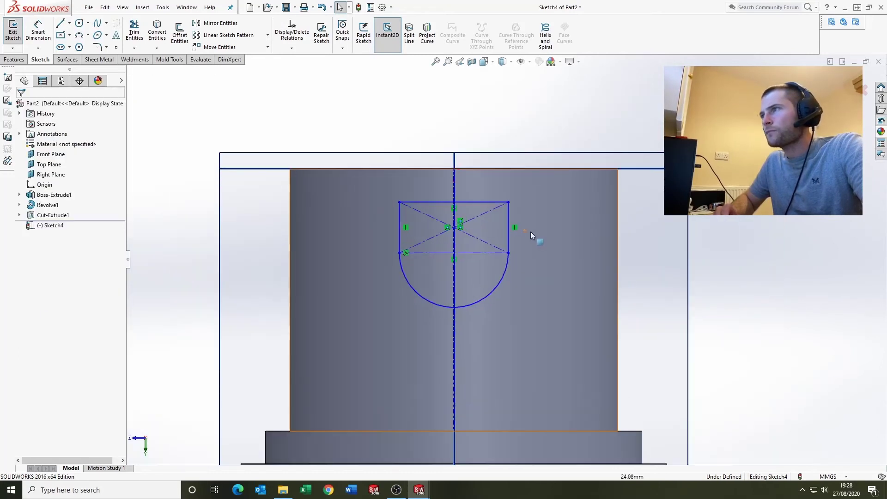
Dimension the rectangle's upper horizontal line to a width of 25 mm
left_click(43, 33)
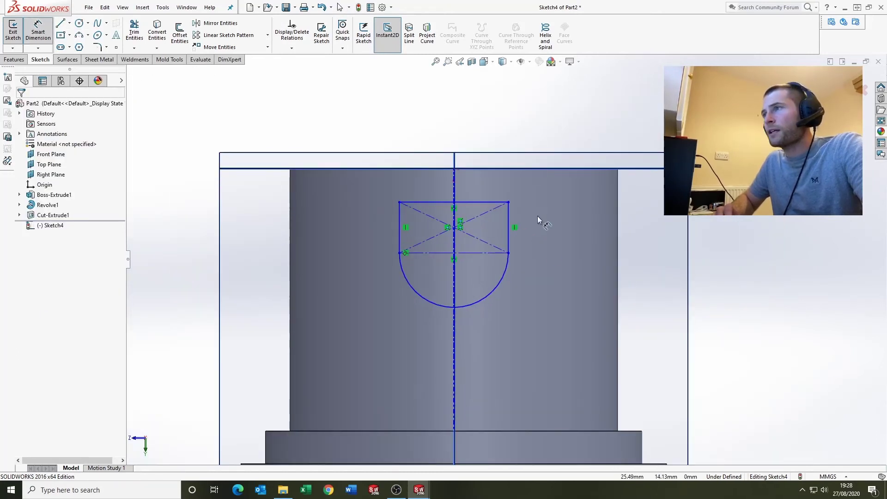
left_click(439, 202)
left_click(431, 182)
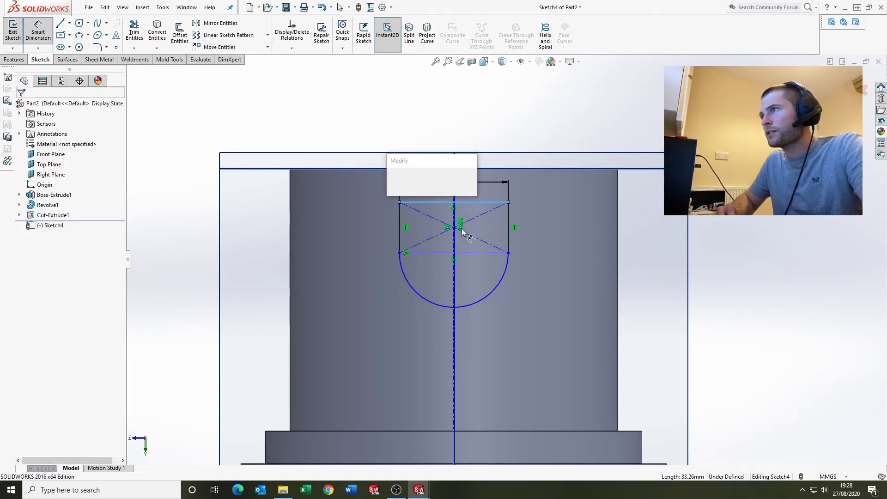
type("25")
key("Return")
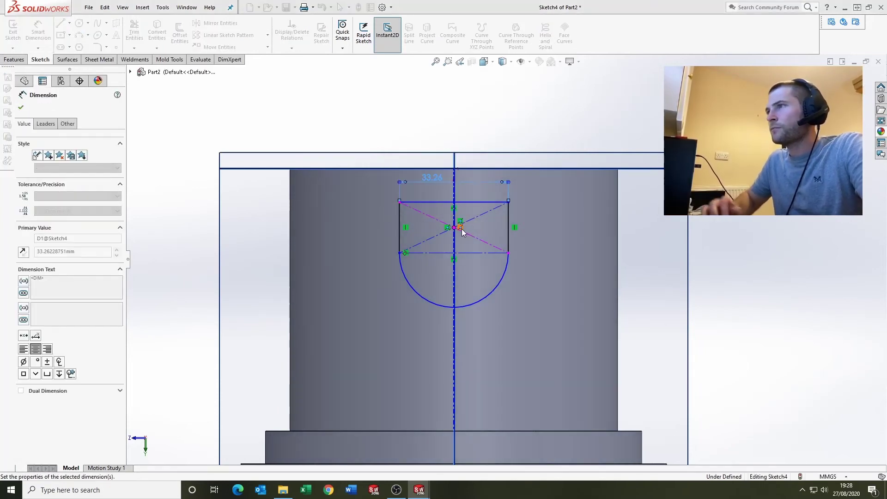
left_click(503, 134)
Dimension the distance between the cylinder's open end face and the rectangle's upper line as 15 mm
scroll(487, 137, "down", 2)
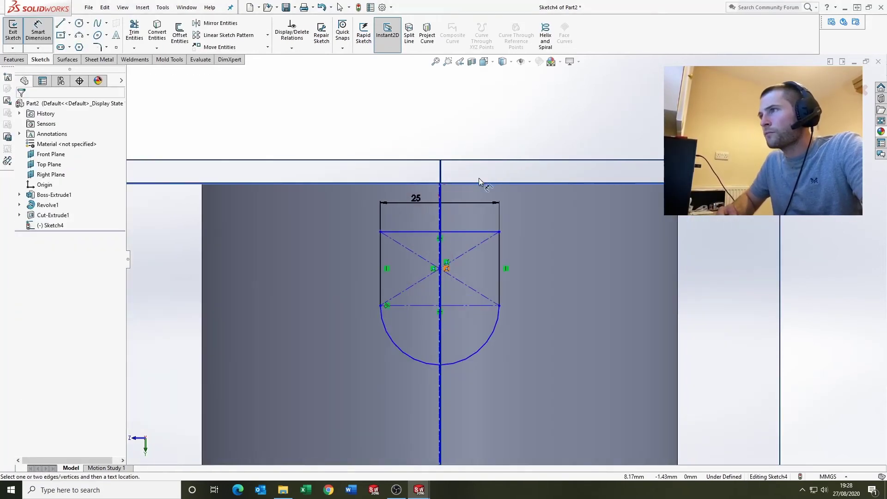
left_click(481, 183)
left_click(479, 231)
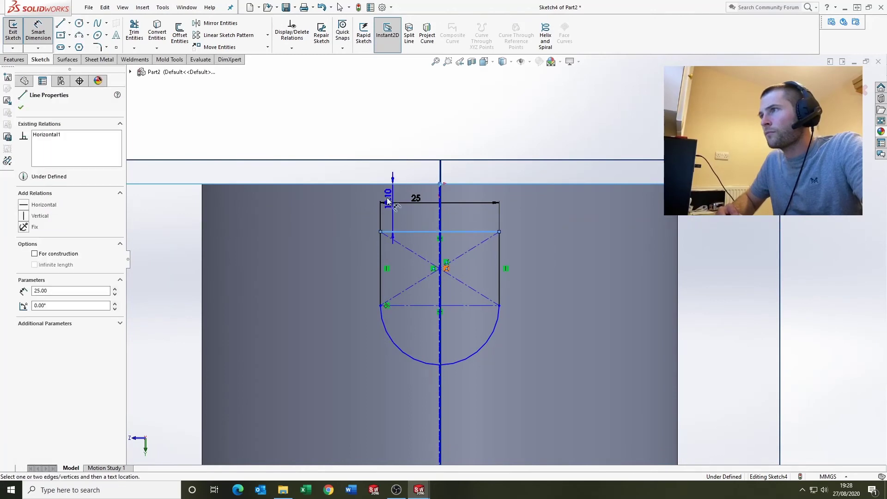
left_click(349, 204)
type("15")
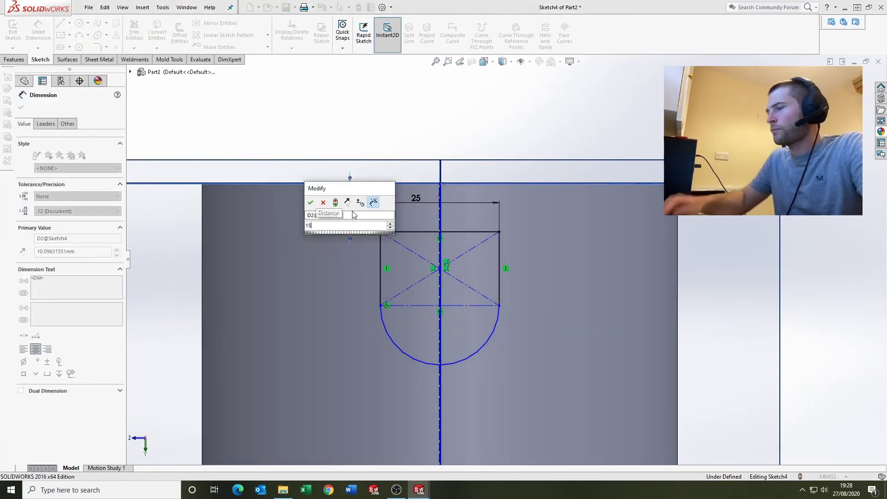
key("Return")
left_click(452, 119)
Dimension the rectangle's right vertical line to a length of 20 mm
scroll(506, 283, "up", 1)
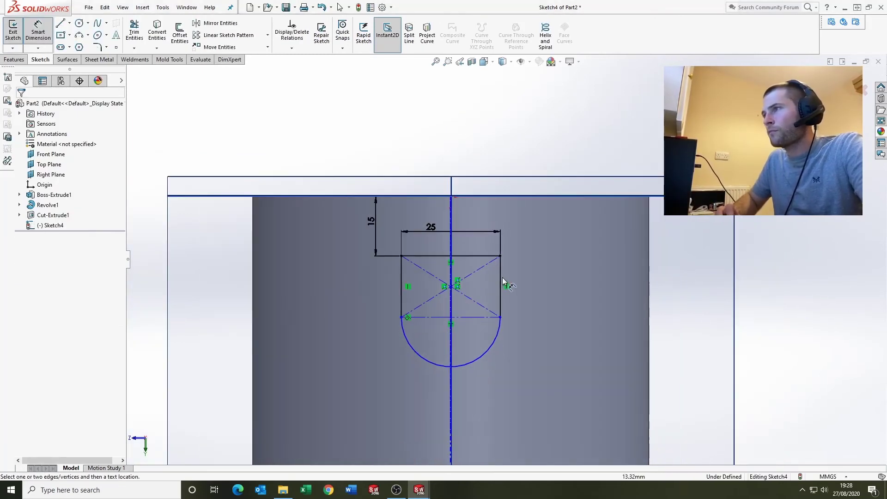
left_click(501, 280)
left_click(518, 281)
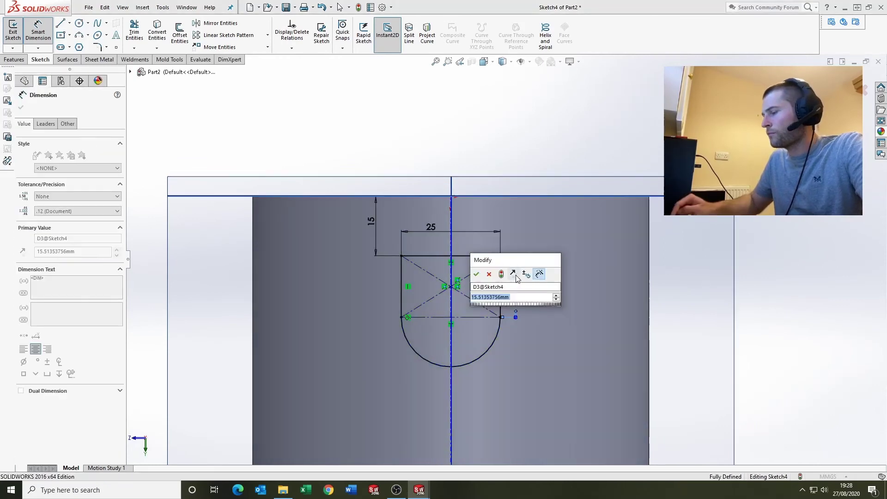
type("20")
key("Return")
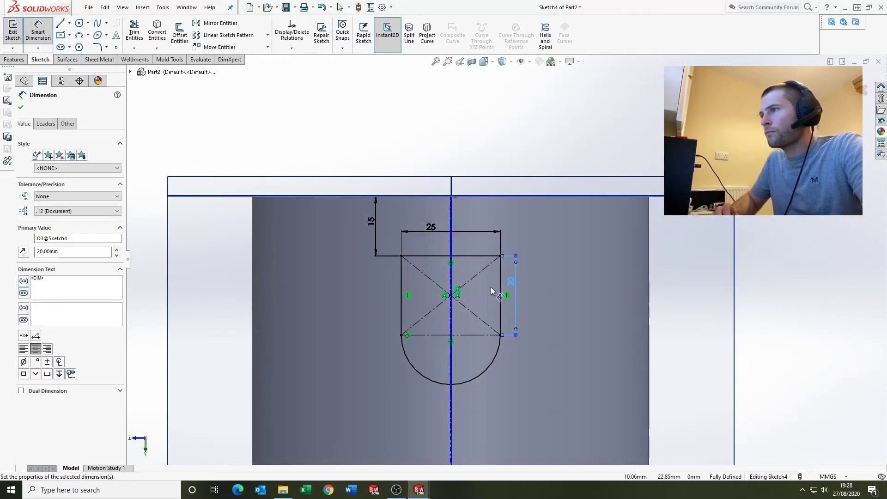
scroll(504, 294, "up", 3)
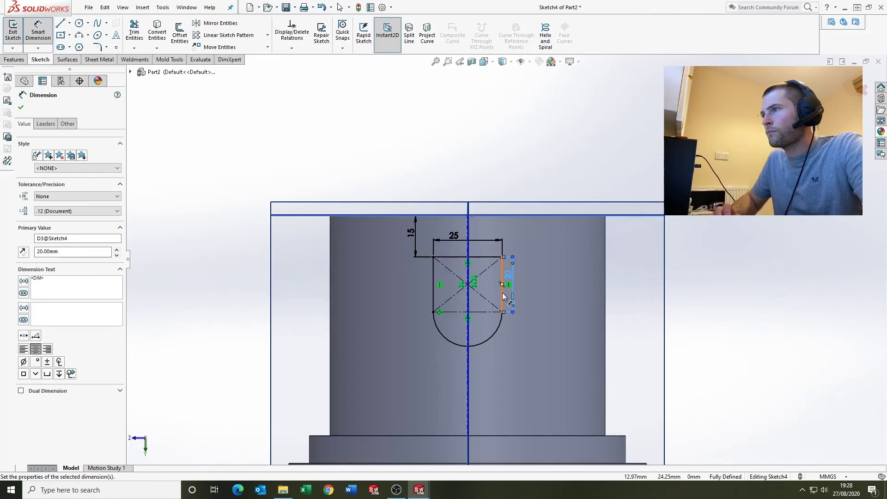
scroll(501, 263, "up", 1)
scroll(487, 279, "down", 1)
left_click(392, 157)
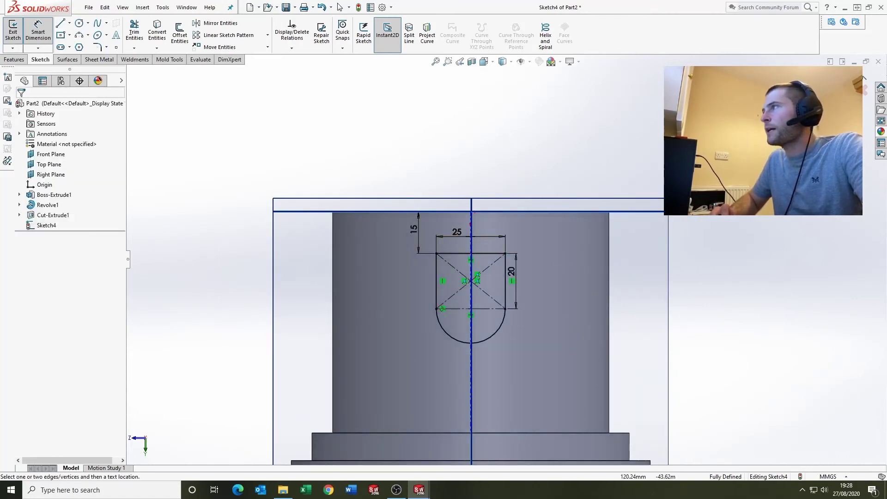
Finish the sketch and cut the round-ended profile through both cylinder walls with an Extruded Cut set to Through All - Both
left_click(857, 77)
scroll(450, 162, "up", 3)
middle_click_drag(451, 162, 412, 214)
left_click(15, 59)
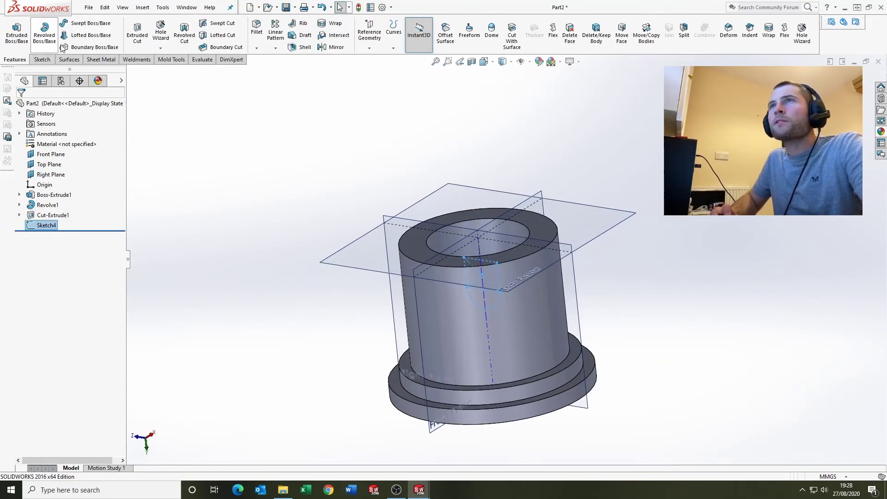
left_click(138, 32)
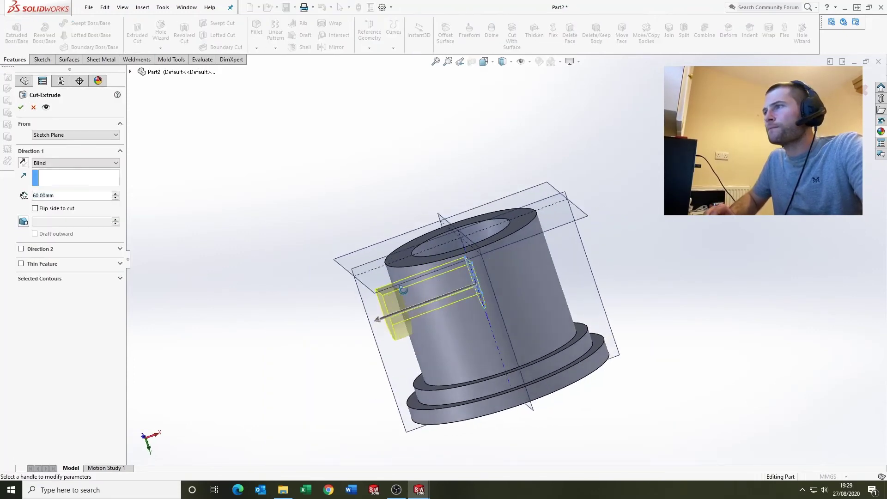
middle_click_drag(403, 290, 449, 303)
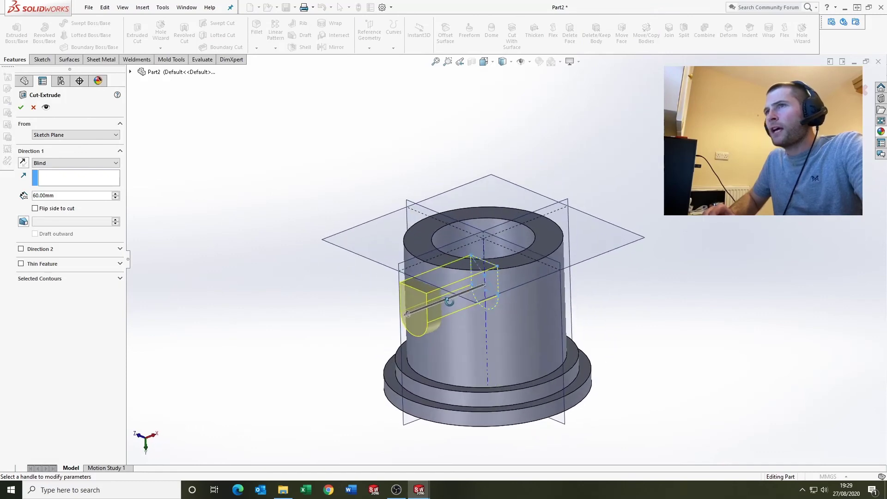
left_click(76, 164)
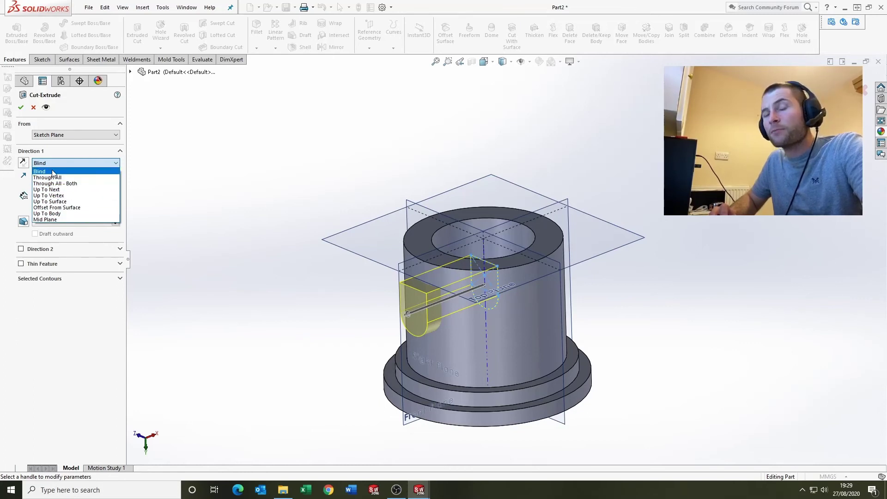
left_click(67, 183)
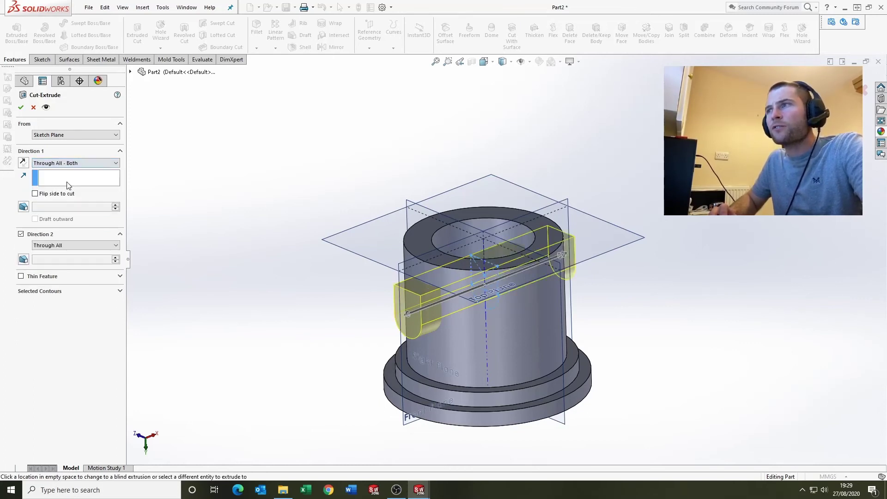
scroll(370, 232, "up", 1)
mouse_move(369, 232)
middle_mouse_down()
mouse_move(367, 252)
mouse_move(365, 236)
middle_mouse_up()
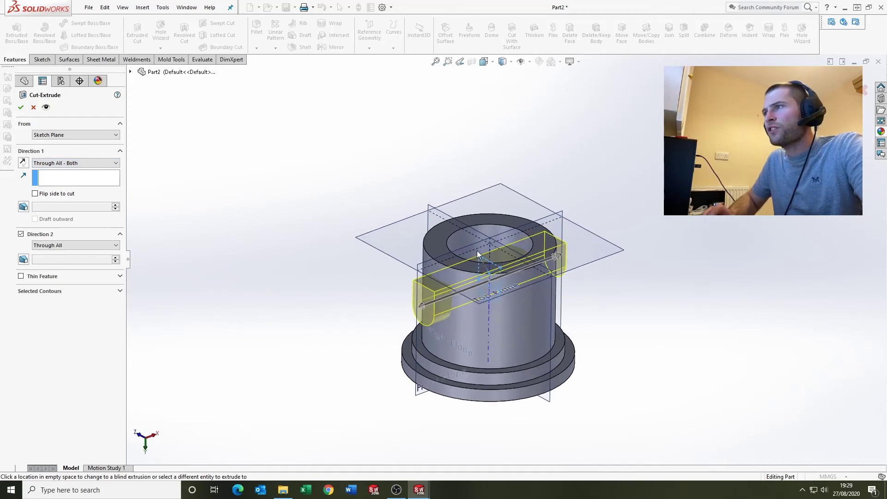
scroll(477, 250, "down", 1)
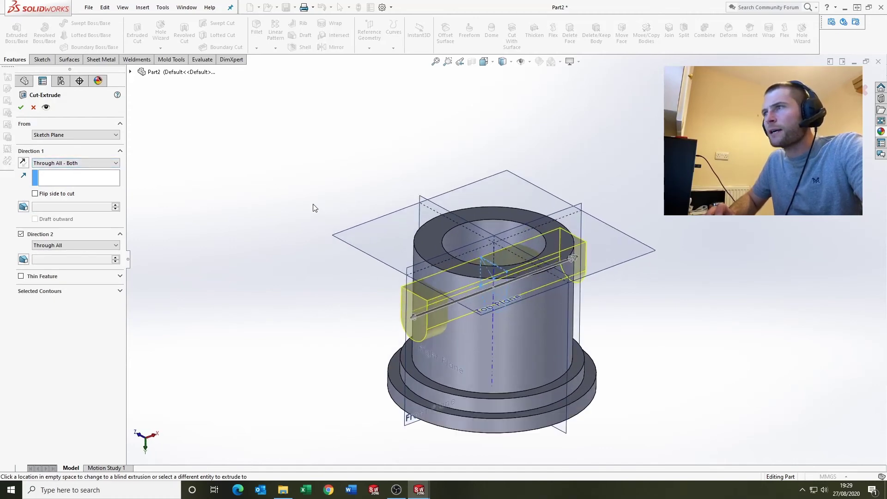
left_click(21, 109)
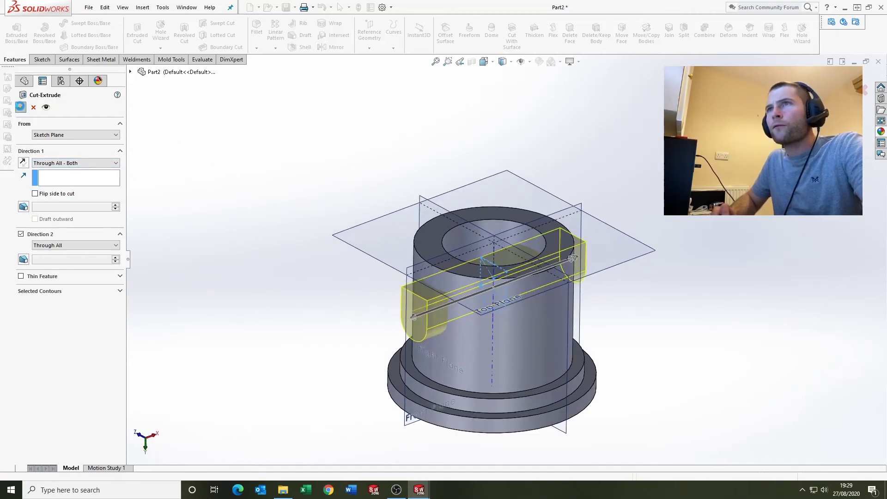
Hide the reference planes and the axis line in the model view
scroll(437, 314, "up", 2)
middle_click_drag(437, 315, 452, 339)
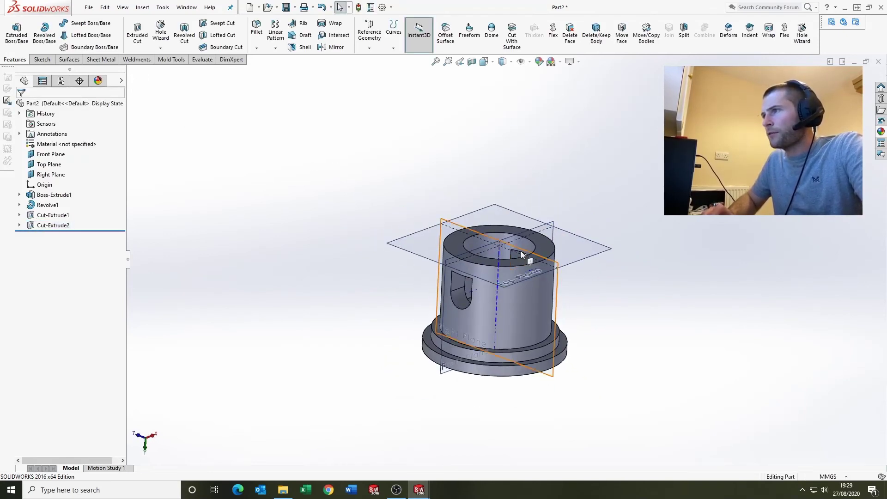
scroll(520, 251, "down", 3)
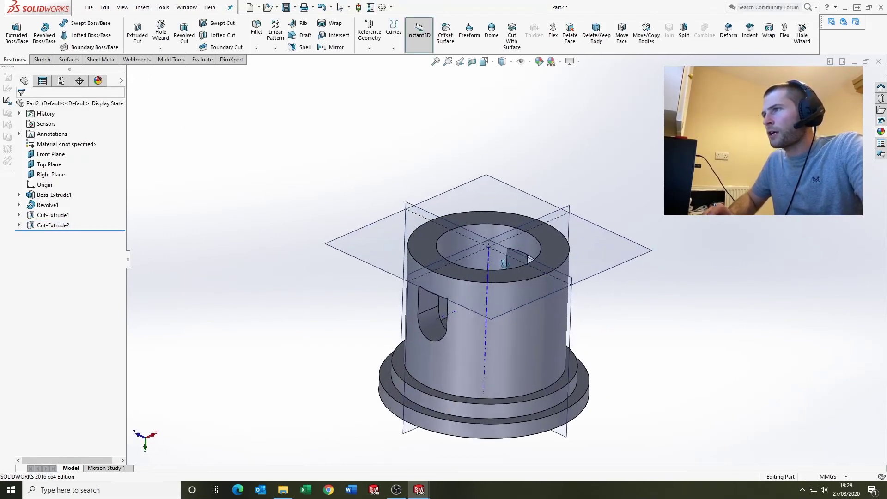
left_click(530, 61)
left_click(523, 75)
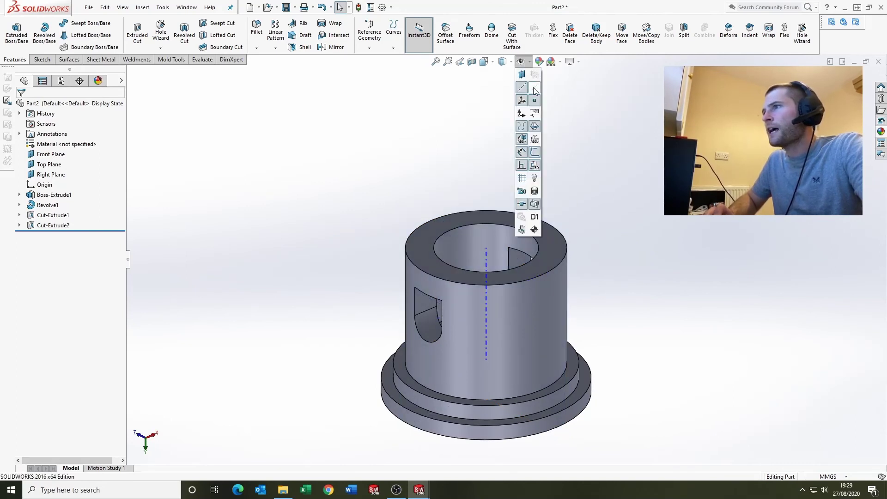
left_click(525, 88)
Start a symmetric fillet with a 5 mm radius and select the circular bore edge at the flange end
scroll(512, 307, "up", 2)
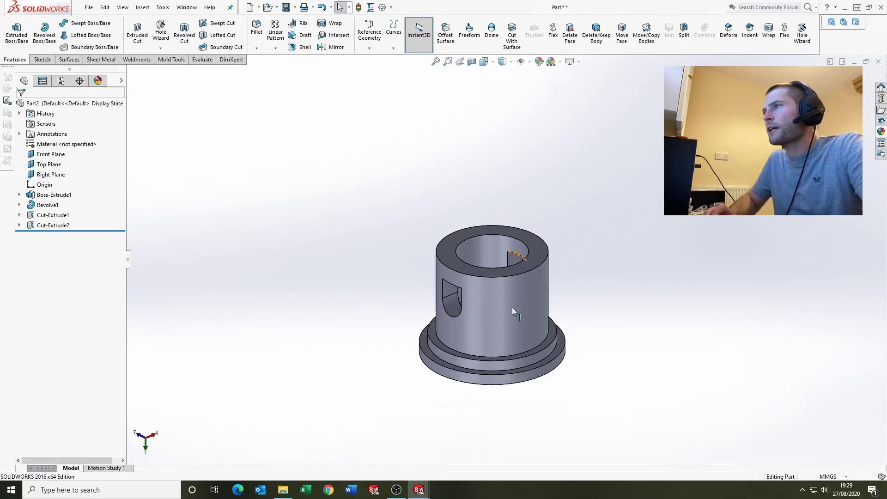
middle_click_drag(512, 307, 507, 303)
scroll(510, 303, "down", 2)
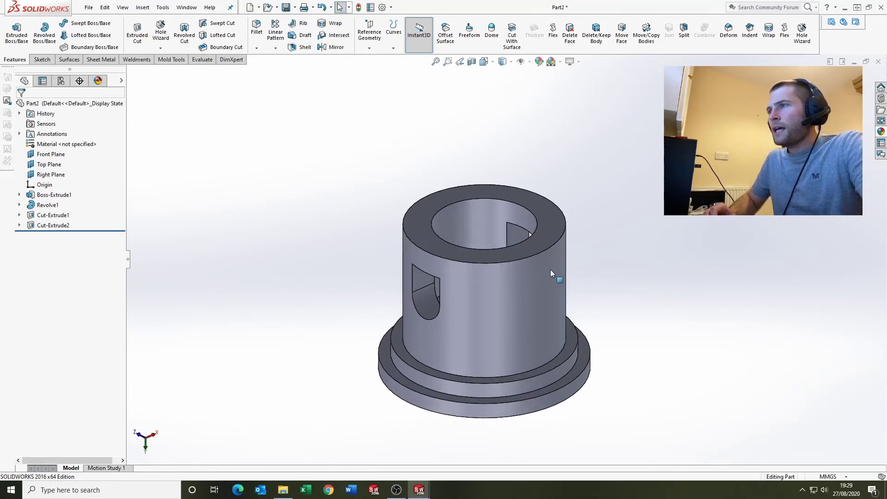
scroll(510, 310, "up", 2)
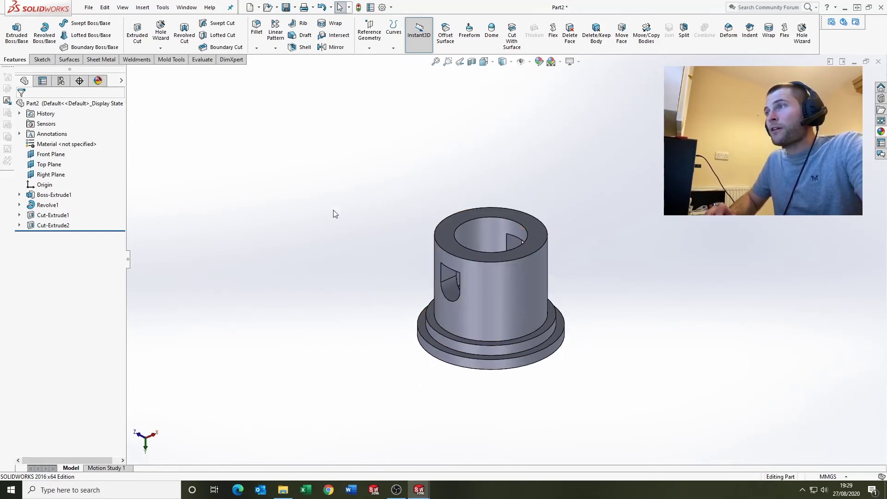
left_click(260, 37)
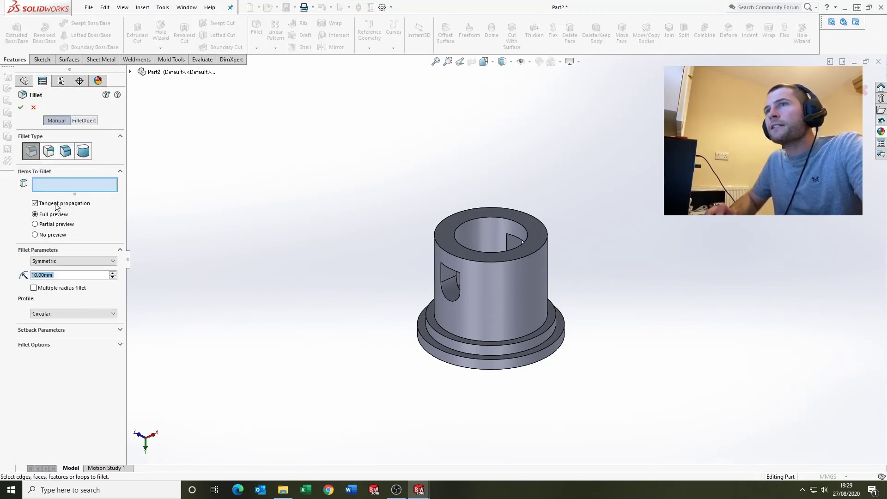
double_click(72, 275)
type("5")
key("Return")
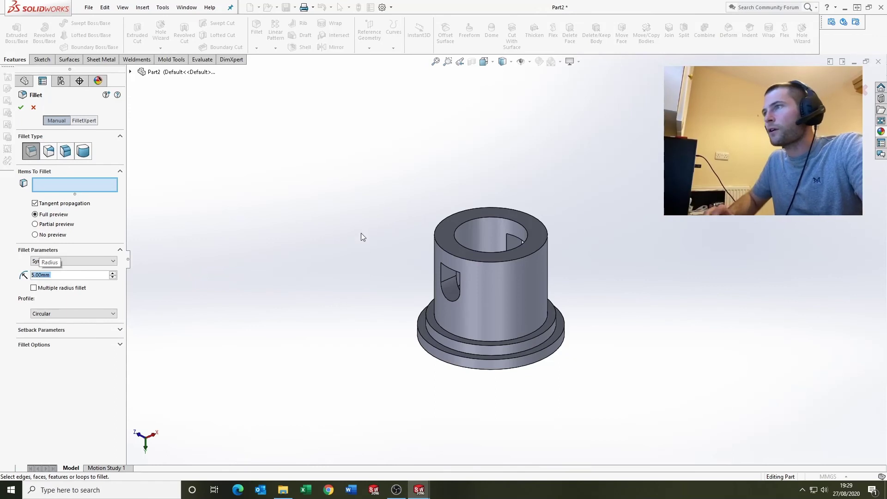
middle_click_drag(473, 245, 443, 141)
left_click(480, 267)
scroll(463, 253, "down", 5)
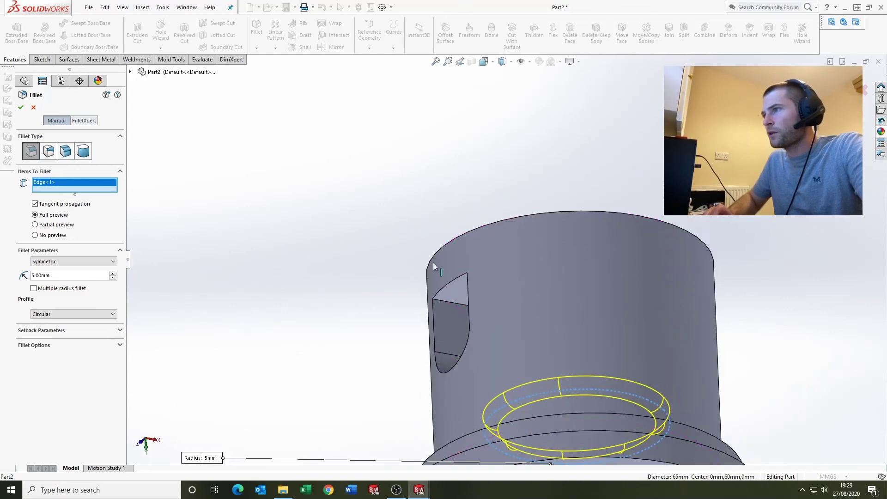
Add the four straight corner edges at the square ends of both side openings to the fillet selection
left_click(440, 303)
middle_click_drag(439, 333, 484, 200)
left_click(481, 294)
scroll(340, 430, "down", 3)
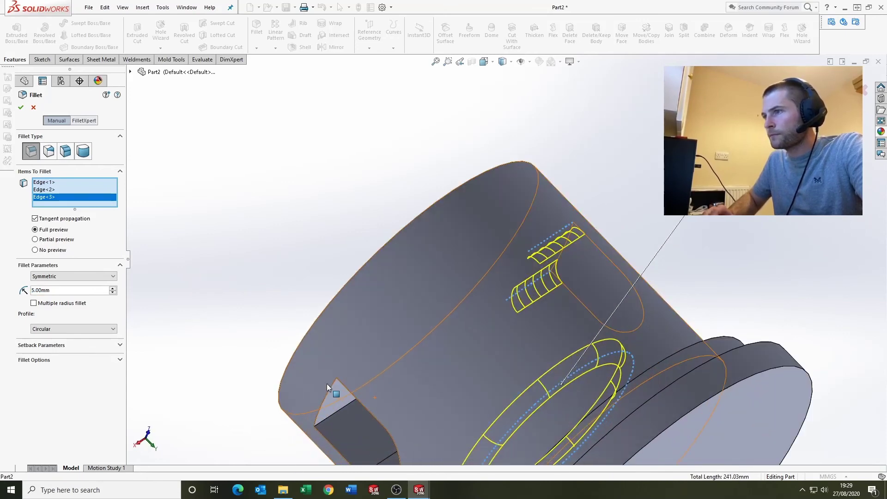
left_click(335, 412)
middle_click_drag(336, 413, 326, 224)
left_click(365, 345)
Add the inner and outer circular edges of the cylinder's open end to the selection and apply the 5 mm fillet
left_click(326, 221)
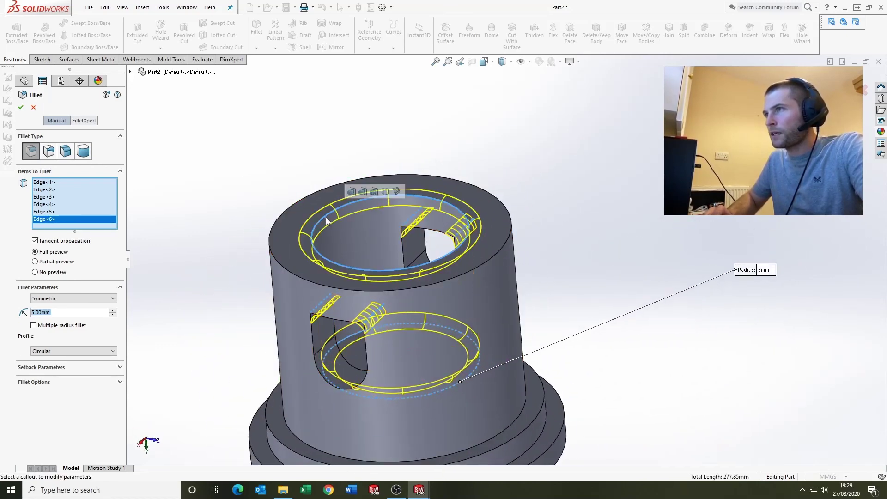
left_click(277, 220)
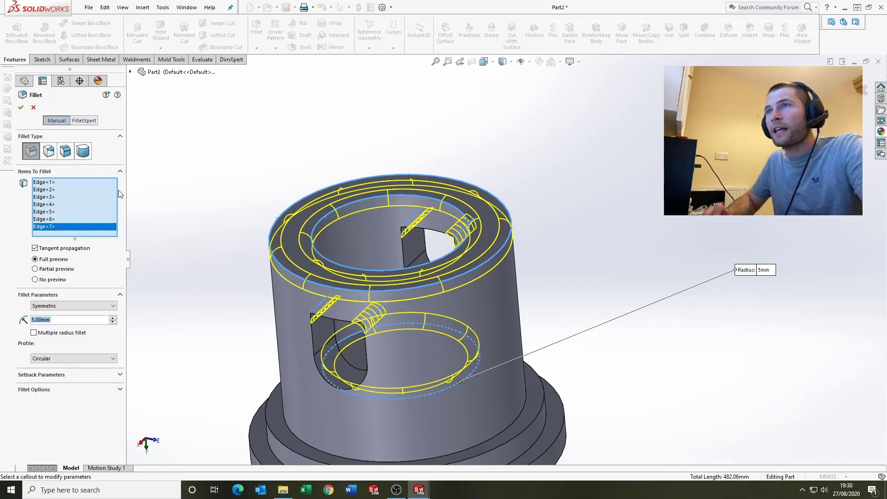
left_click(20, 108)
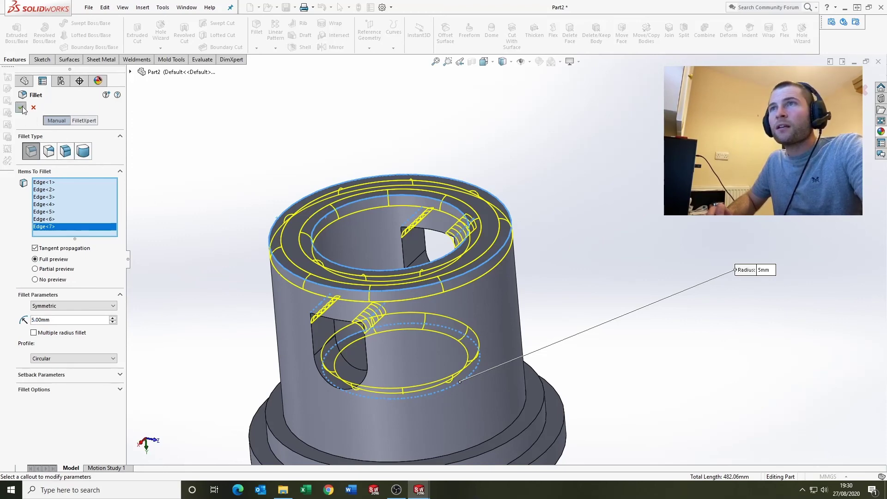
Apply the polished brass appearance from the Metal category to the whole body
key("z")
mouse_move(384, 273)
middle_mouse_down()
mouse_move(360, 289)
mouse_move(374, 287)
middle_mouse_up()
scroll(461, 288, "up", 2)
middle_click_drag(462, 288, 425, 260)
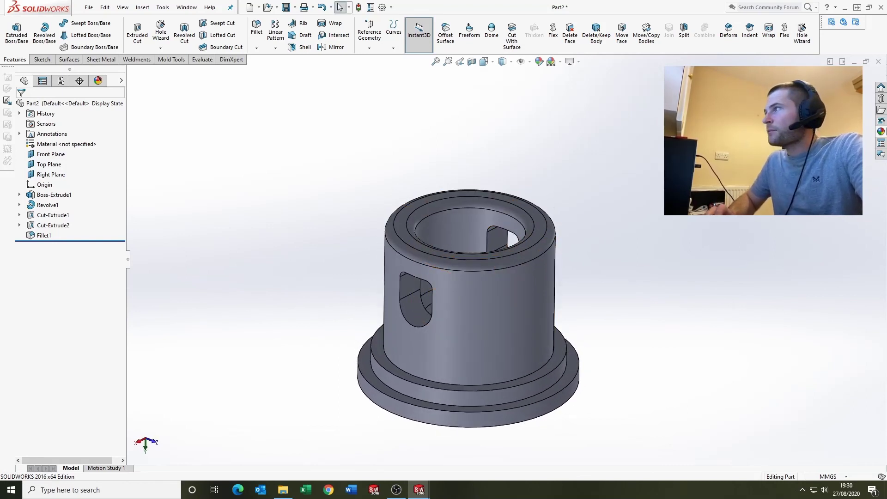
left_click(882, 132)
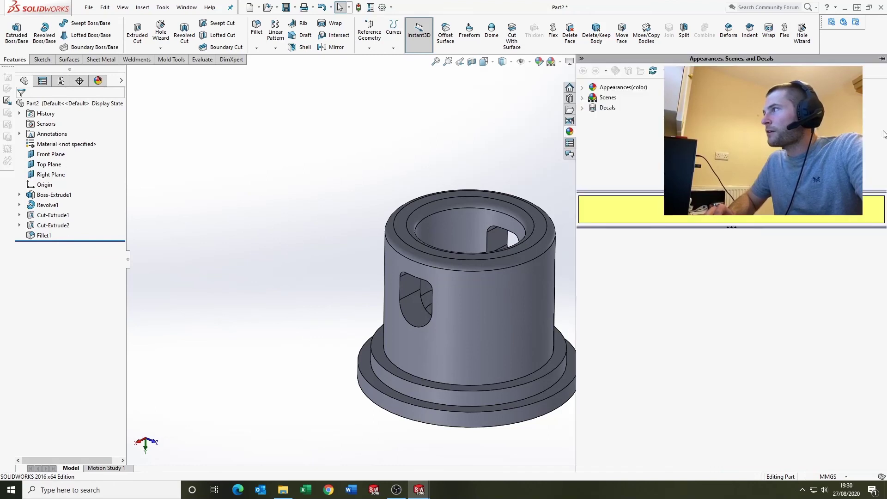
left_click(583, 88)
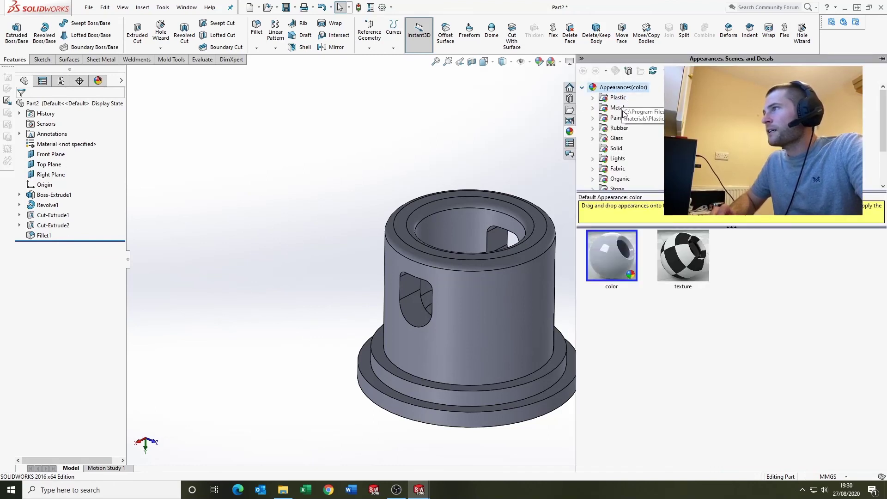
scroll(623, 120, "down", 1)
scroll(627, 150, "up", 1)
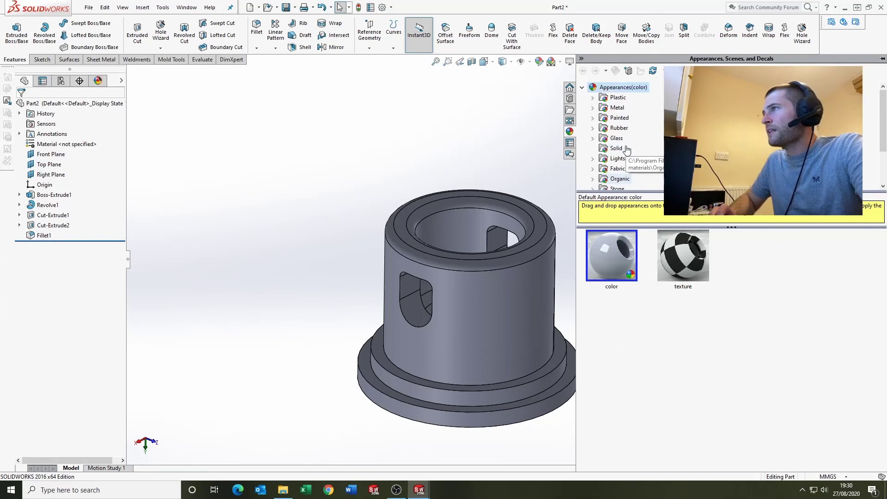
left_click(596, 108)
left_click(629, 139)
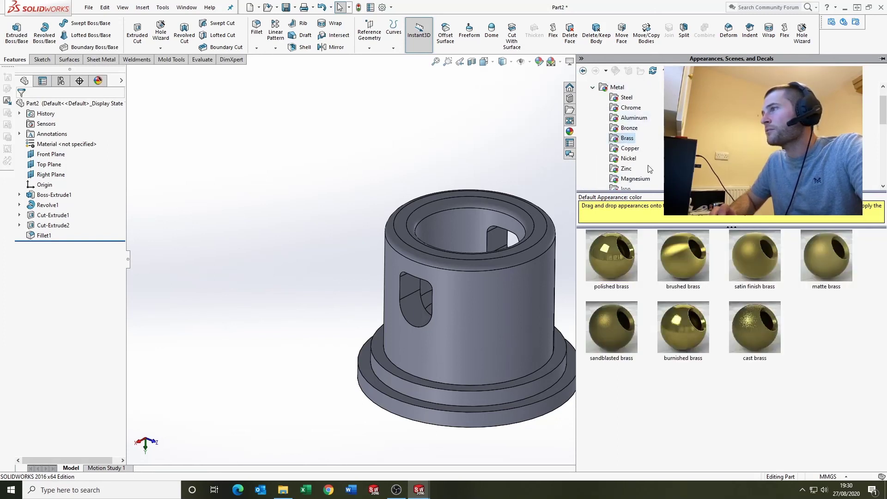
left_click_drag(619, 254, 495, 289)
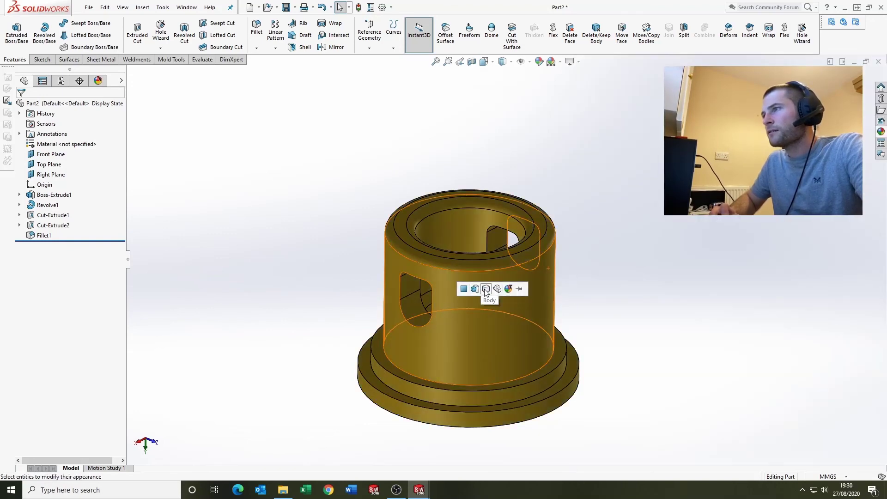
left_click(485, 291)
mouse_move(505, 237)
middle_mouse_down()
mouse_move(493, 370)
mouse_move(501, 238)
middle_mouse_up()
scroll(487, 271, "down", 2)
middle_click_drag(487, 272, 482, 279)
scroll(501, 311, "up", 2)
scroll(501, 312, "down", 1)
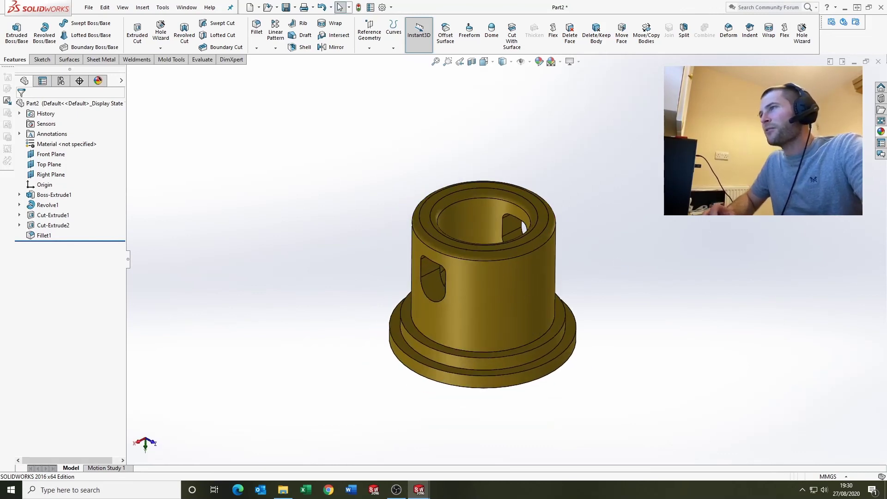